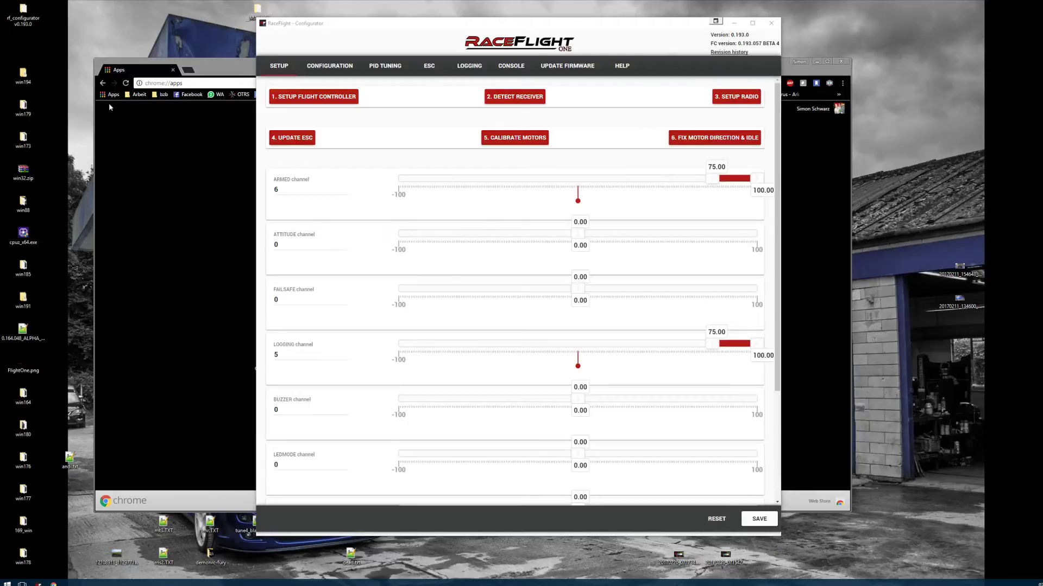
Bring the Chrome window showing chrome://apps in front of RaceFlight Configurator
left_click(235, 98)
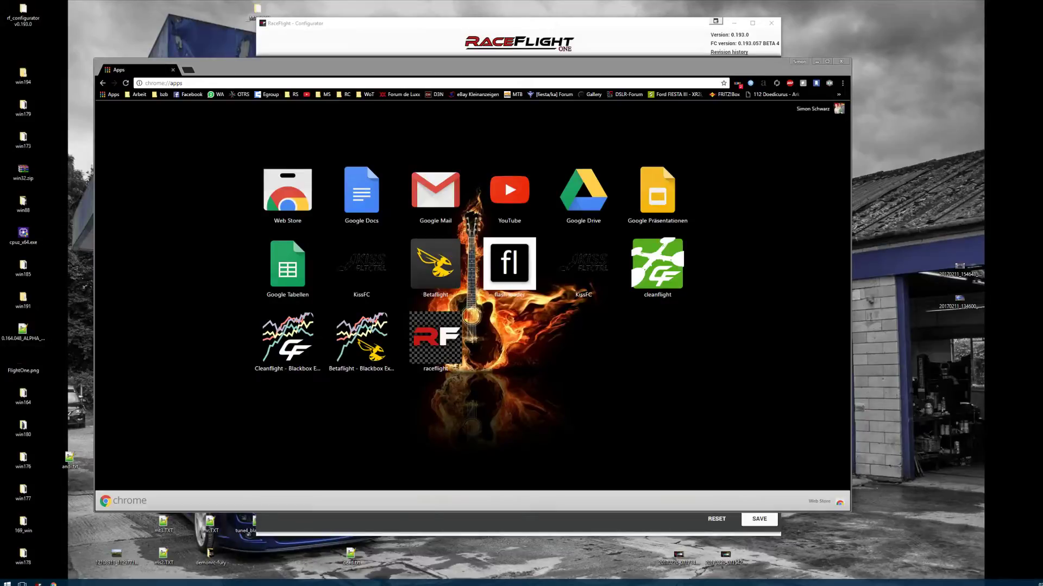
left_click(818, 64)
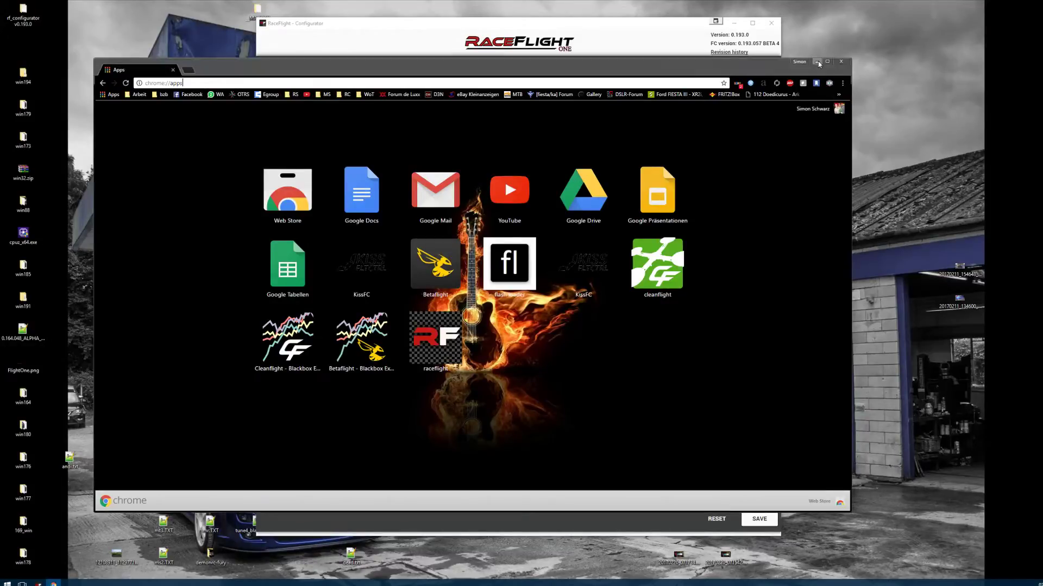
Minimize Chrome and check the Setup channels, confirming ARMED is 6 and LOGGING is 5
left_click(818, 63)
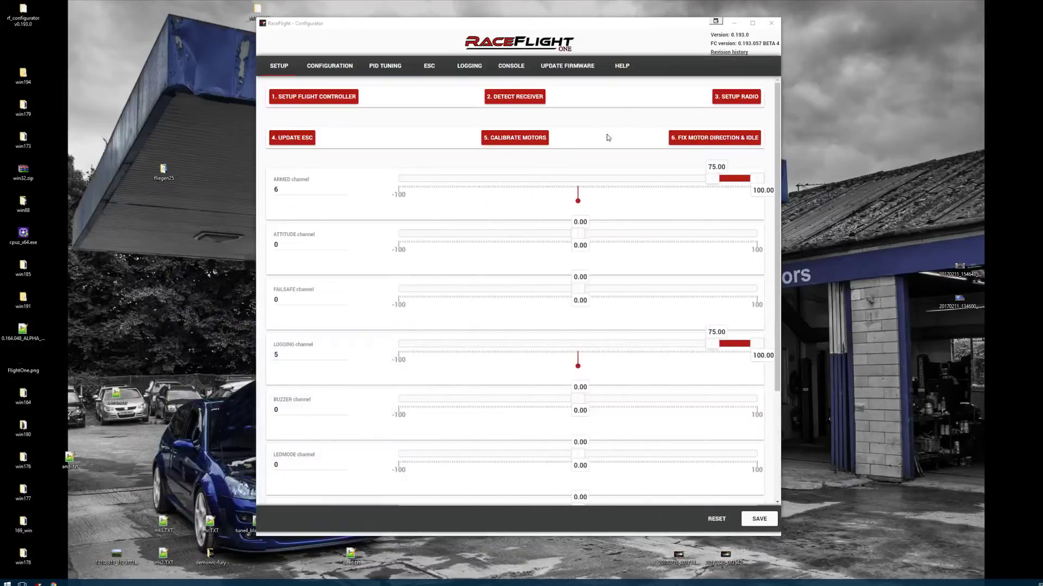
double_click(285, 354)
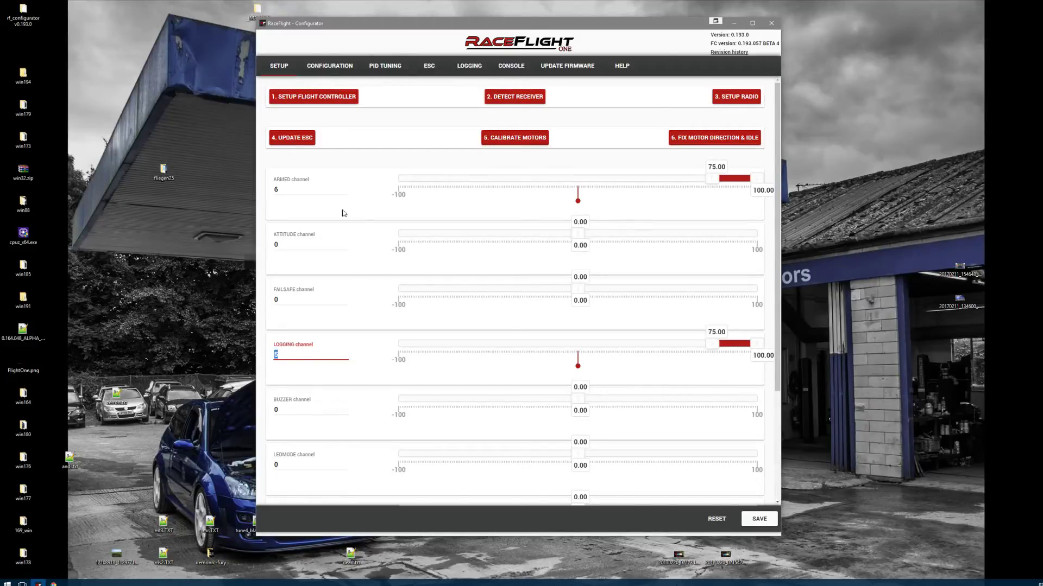
left_click(303, 352)
left_click(287, 190)
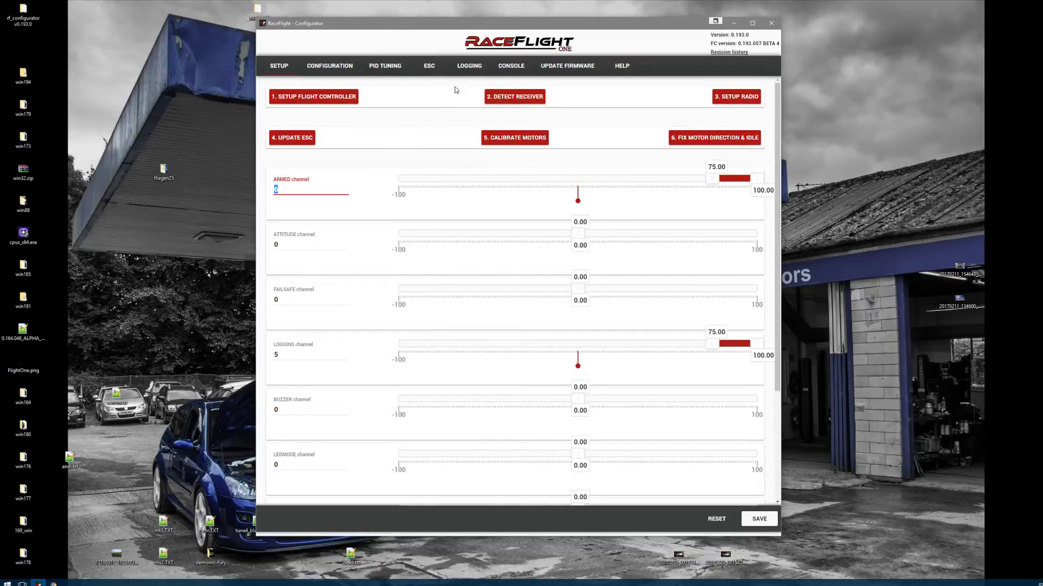
left_click(285, 356)
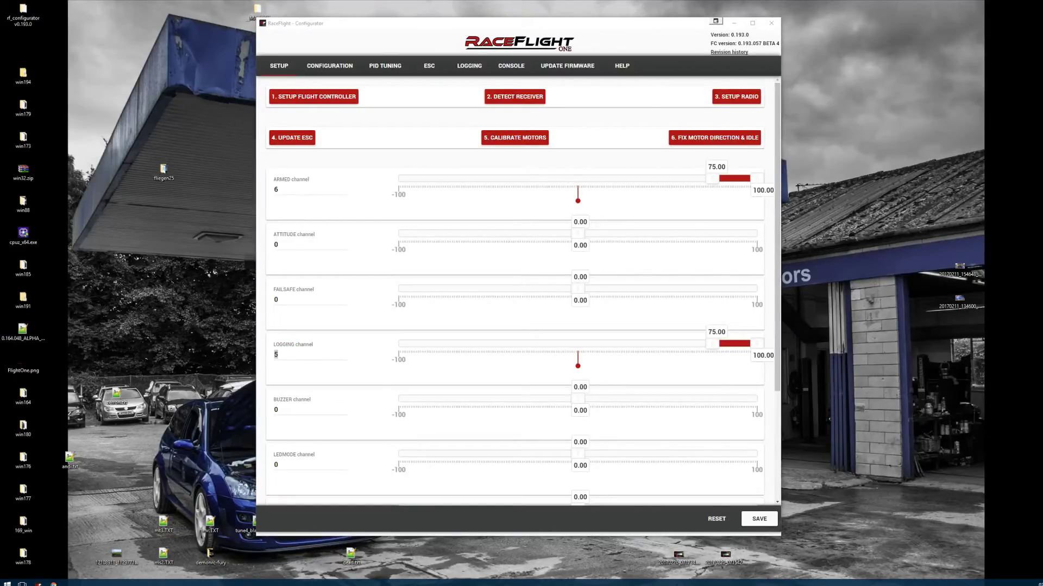
Format the flight controller's log flash to 0 of 16.0 MB, then start a flight log download
left_click(462, 70)
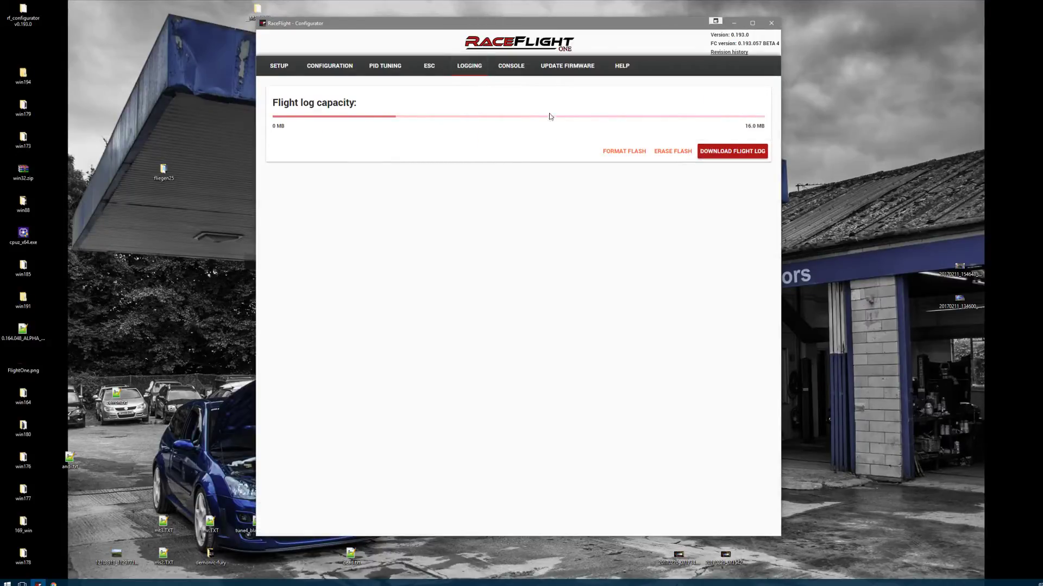
left_click(614, 157)
left_click(553, 309)
left_click(748, 158)
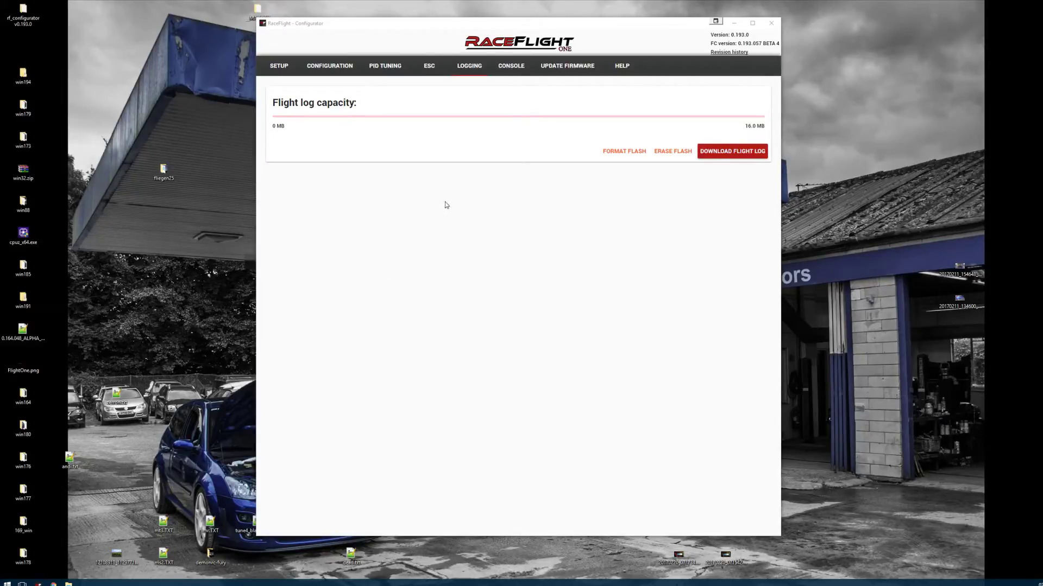
Restore Chrome and launch Betaflight Blackbox Explorer 2.5.9 from the apps page
left_click(53, 584)
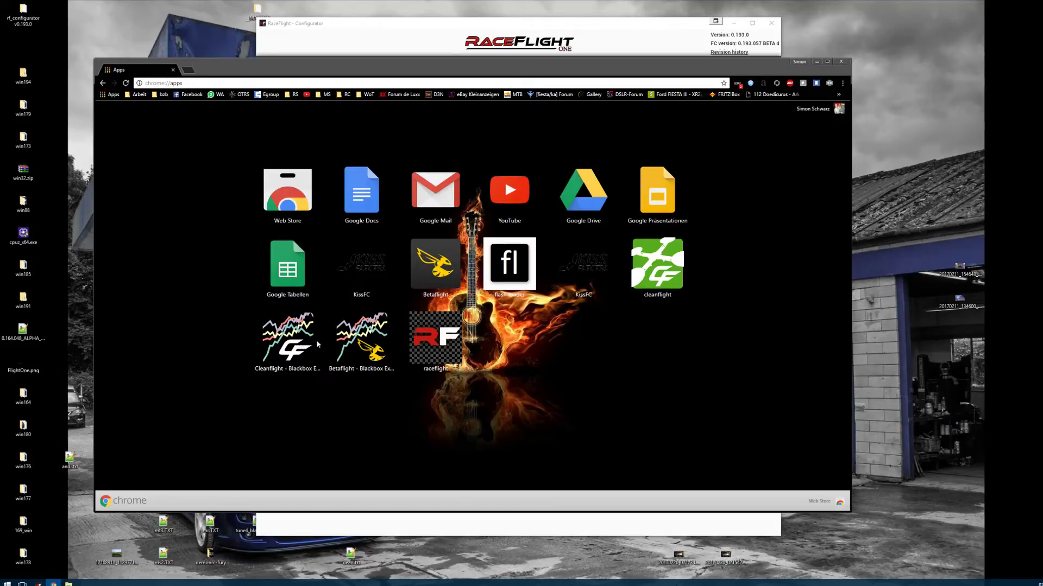
left_click(352, 348)
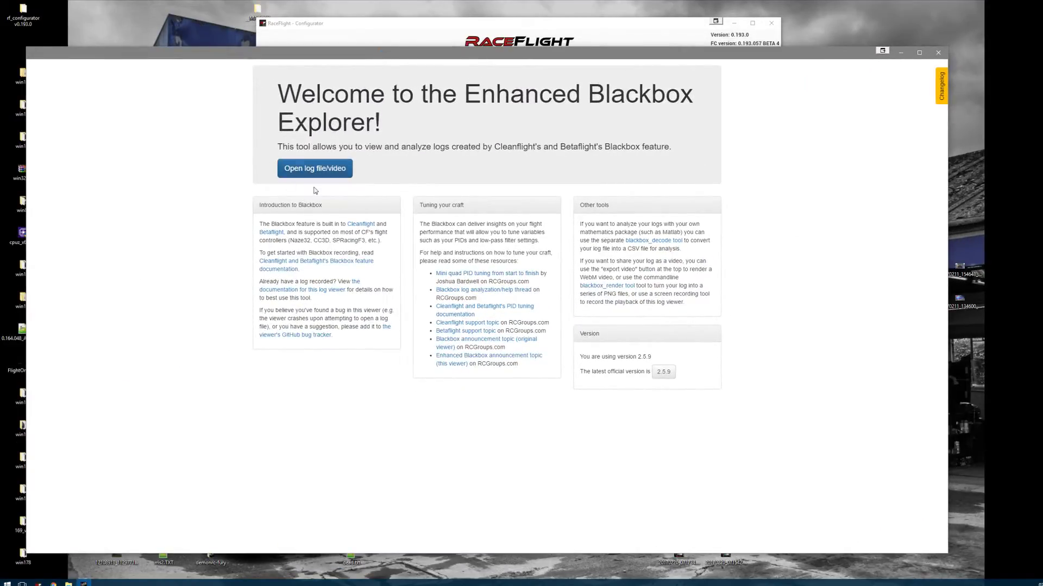
Load the fury3.txt log and start playing it back
left_click(320, 169)
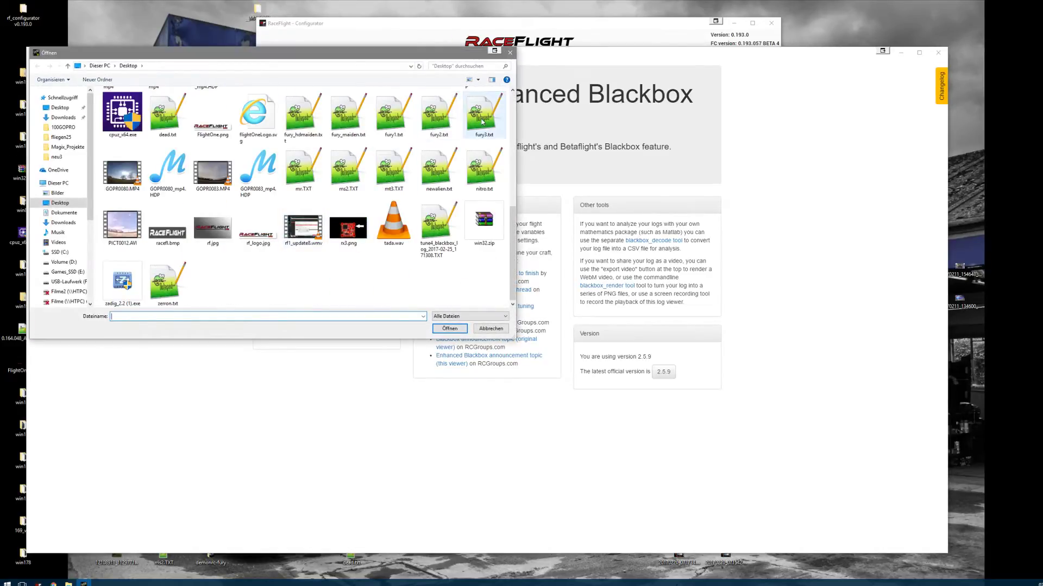
key("Escape")
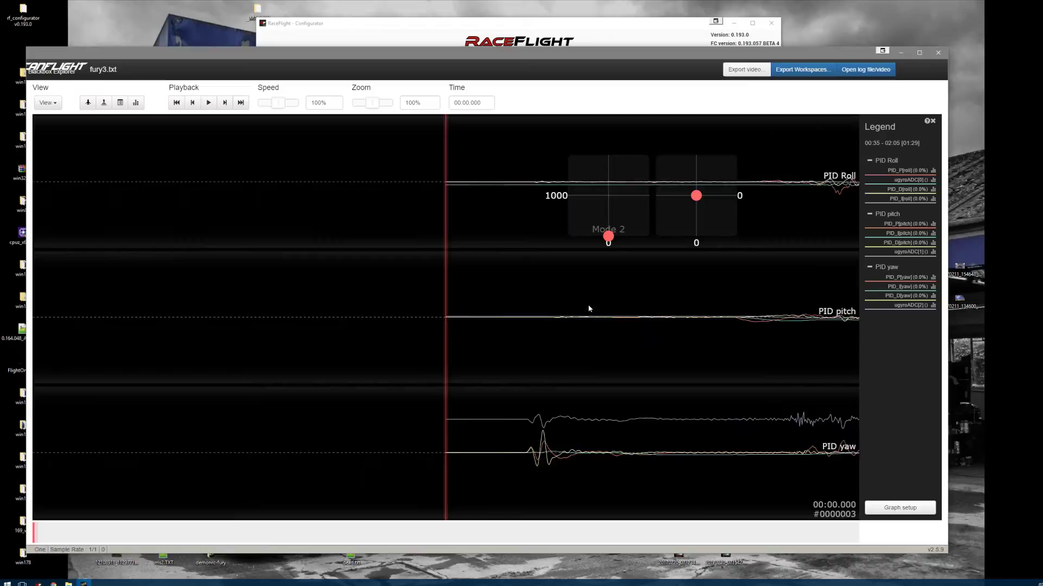
key("space")
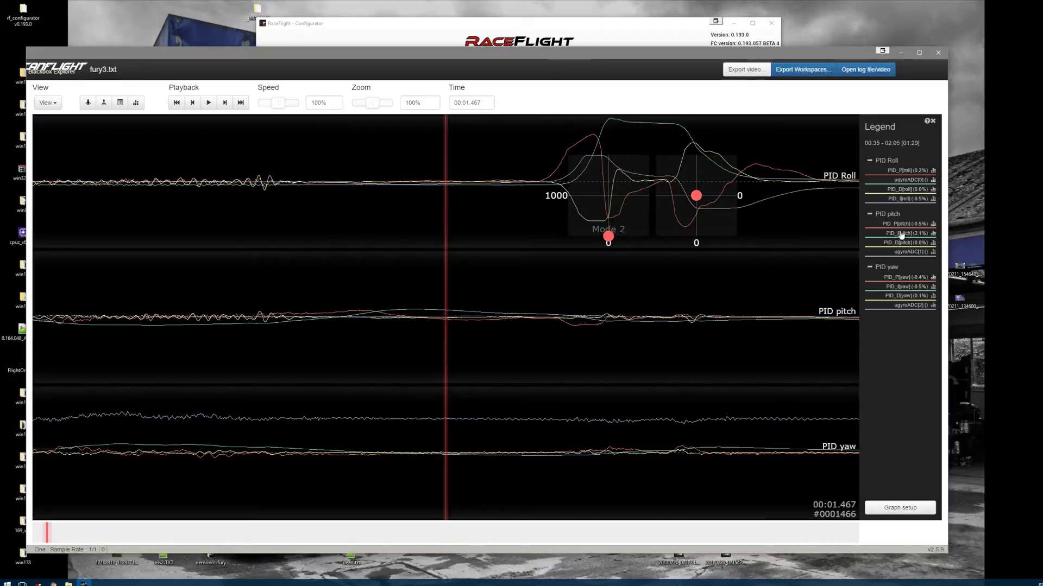
left_click(898, 508)
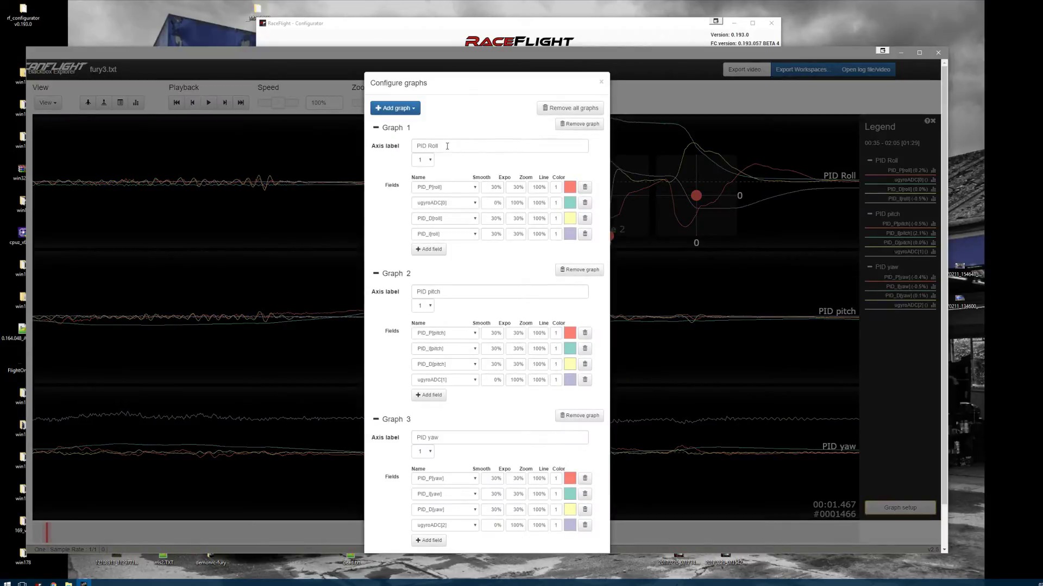
left_click(396, 109)
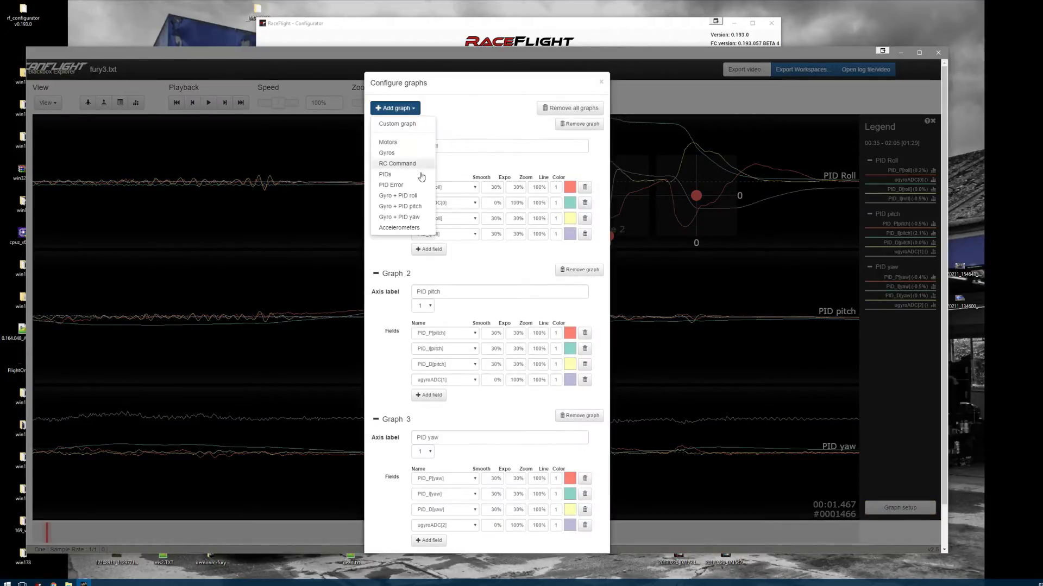
left_click(399, 197)
scroll(471, 276, "down", 4)
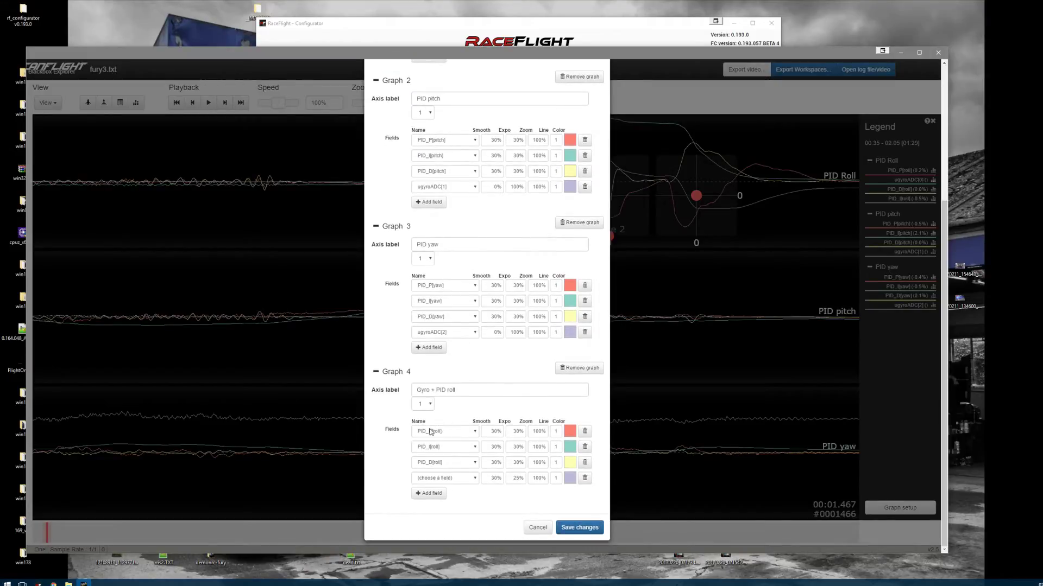
left_click(437, 480)
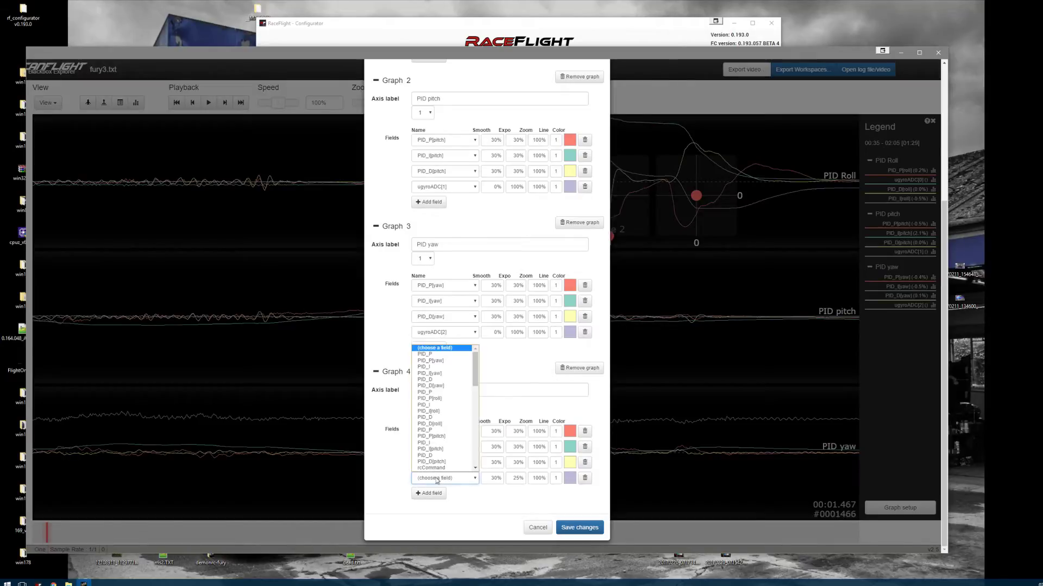
scroll(435, 419, "down", 4)
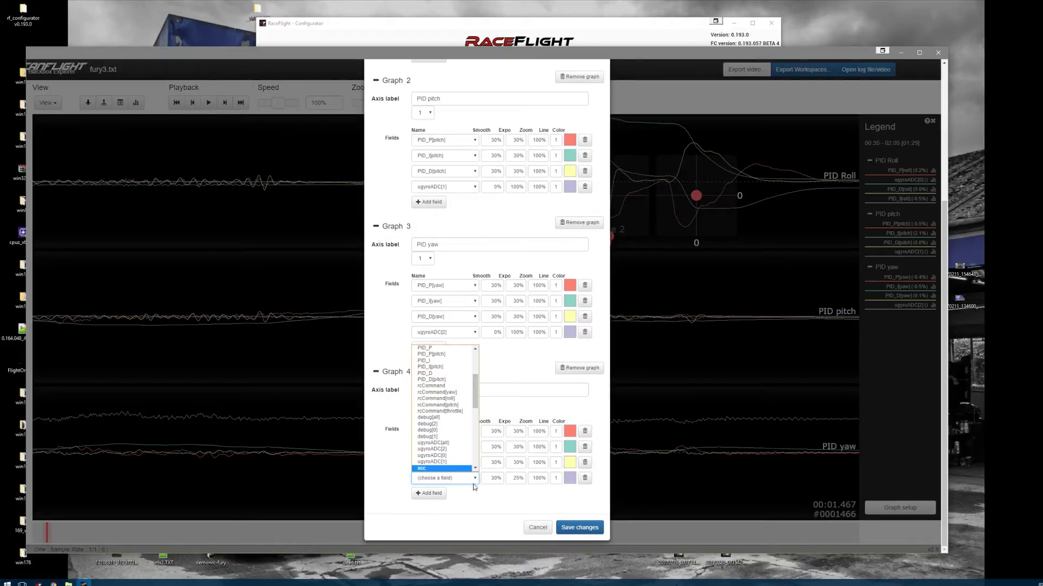
left_click(537, 528)
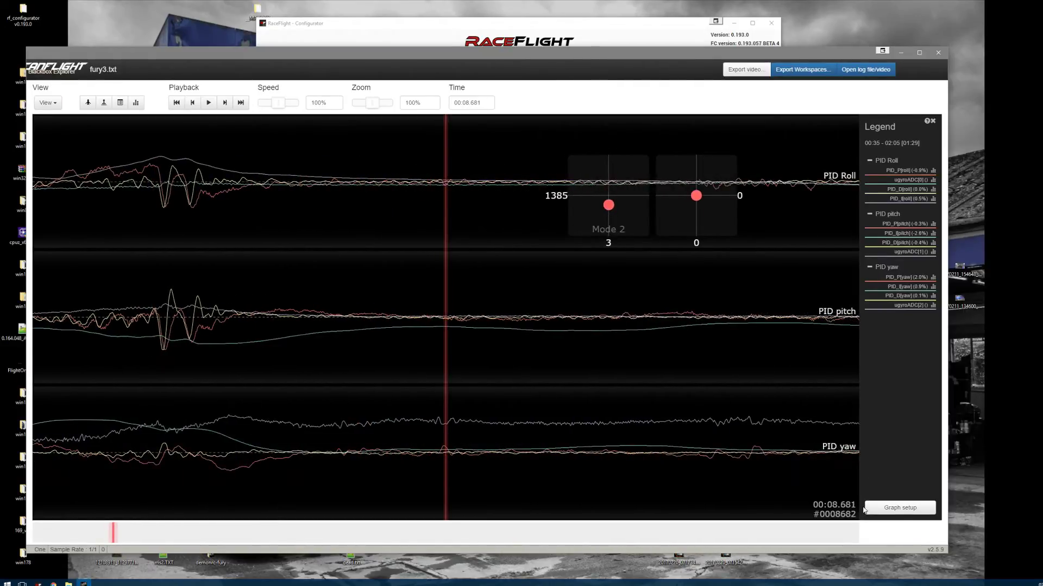
Add a Motors preset graph in Graph setup and save the changes
left_click(885, 508)
left_click(395, 108)
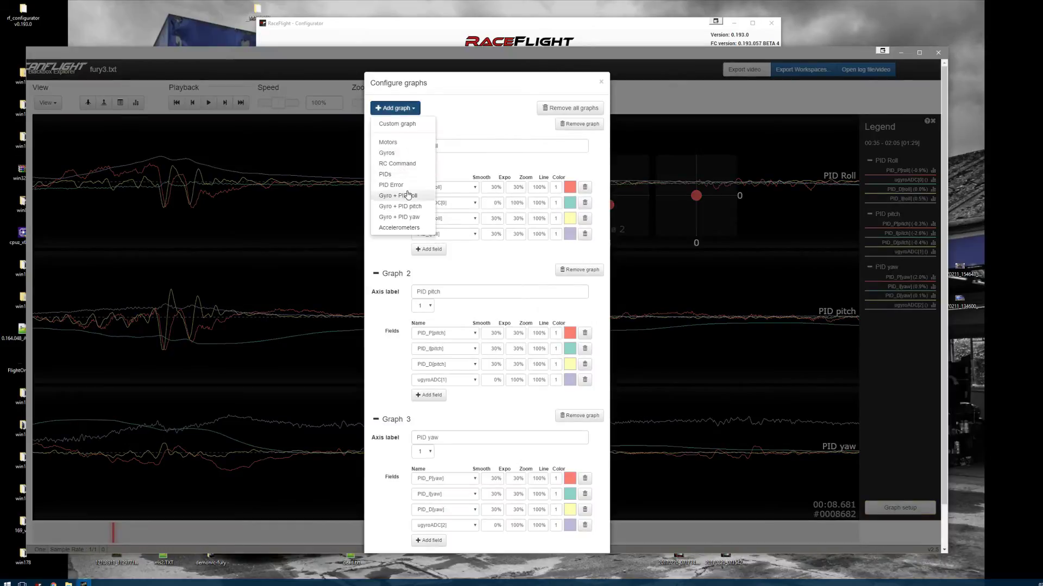
left_click(388, 142)
scroll(462, 304, "down", 3)
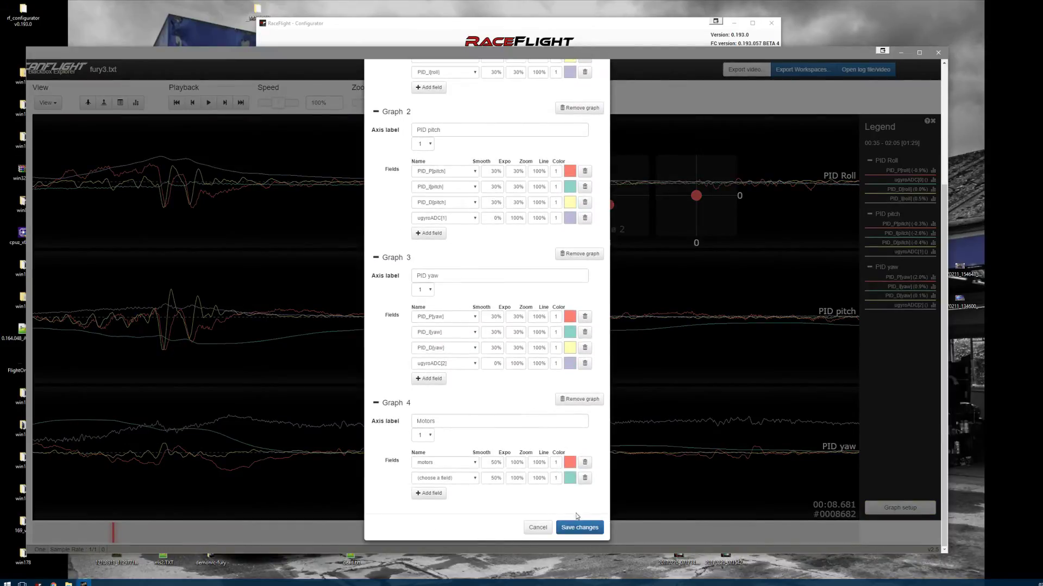
left_click(581, 526)
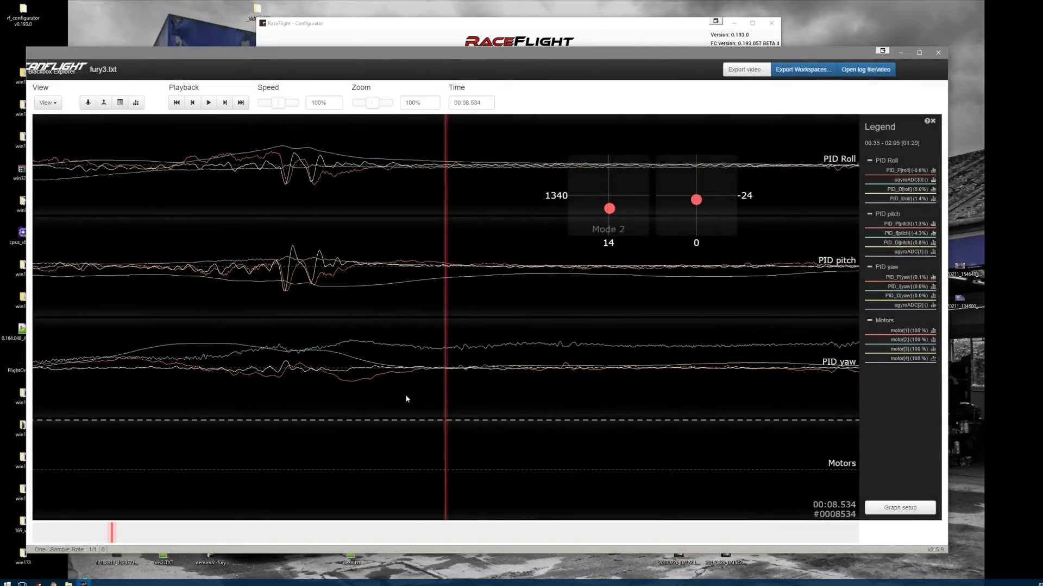
Scrub forward through the log, then remove the Motors graph (Graph 4) in Graph setup
mouse_move(503, 406)
left_mouse_down()
mouse_move(566, 435)
mouse_move(310, 426)
mouse_move(454, 430)
mouse_move(129, 482)
left_mouse_up()
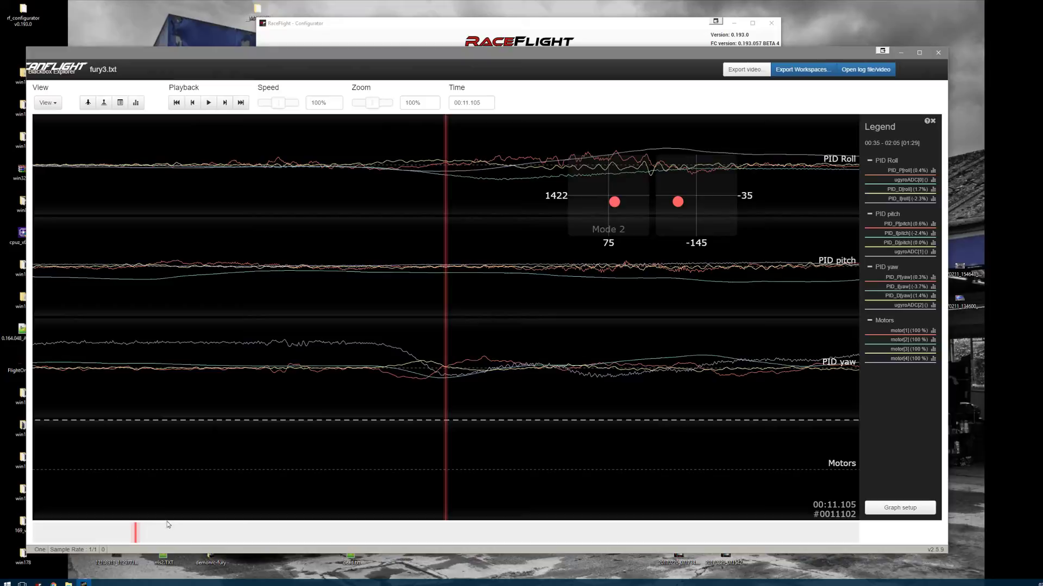
scroll(300, 438, "down", 3)
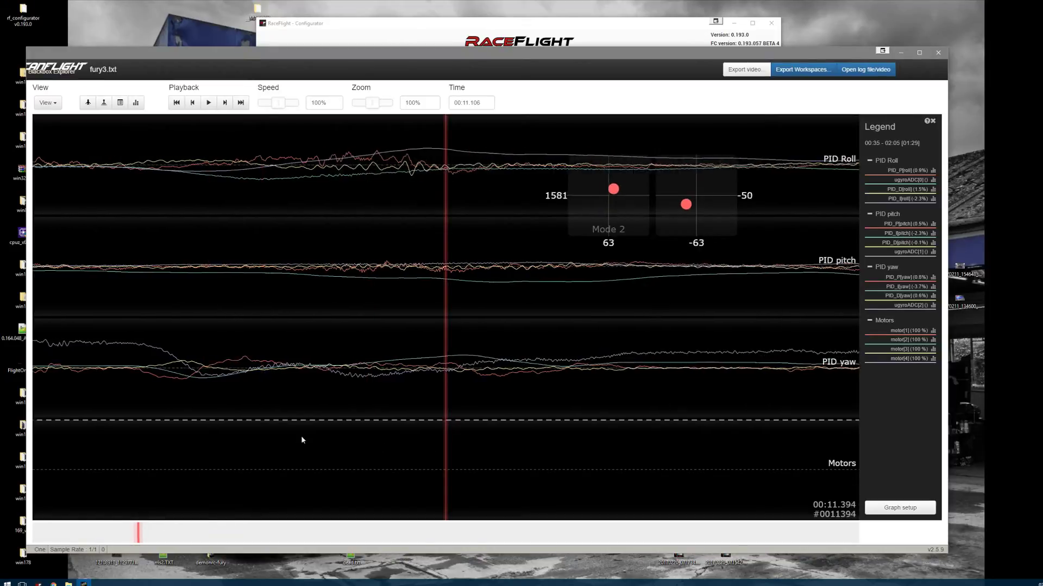
scroll(326, 368, "down", 5)
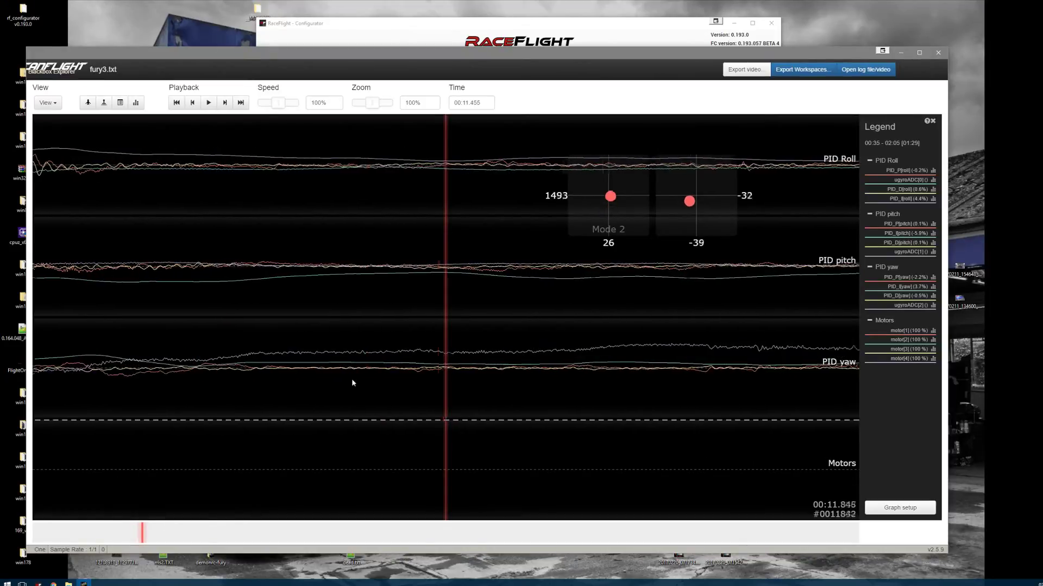
left_click(907, 511)
scroll(522, 400, "down", 3)
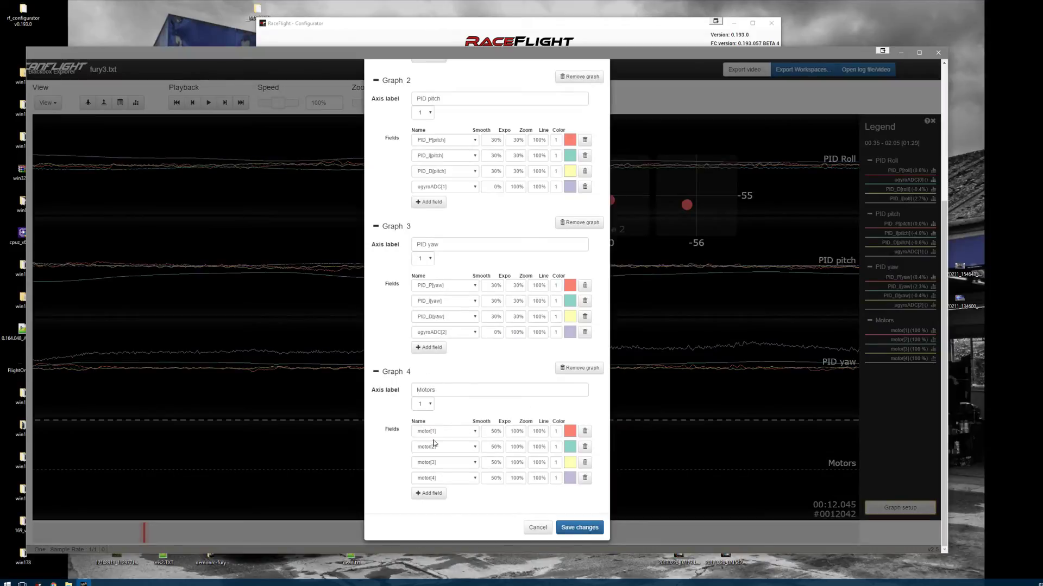
left_click(580, 368)
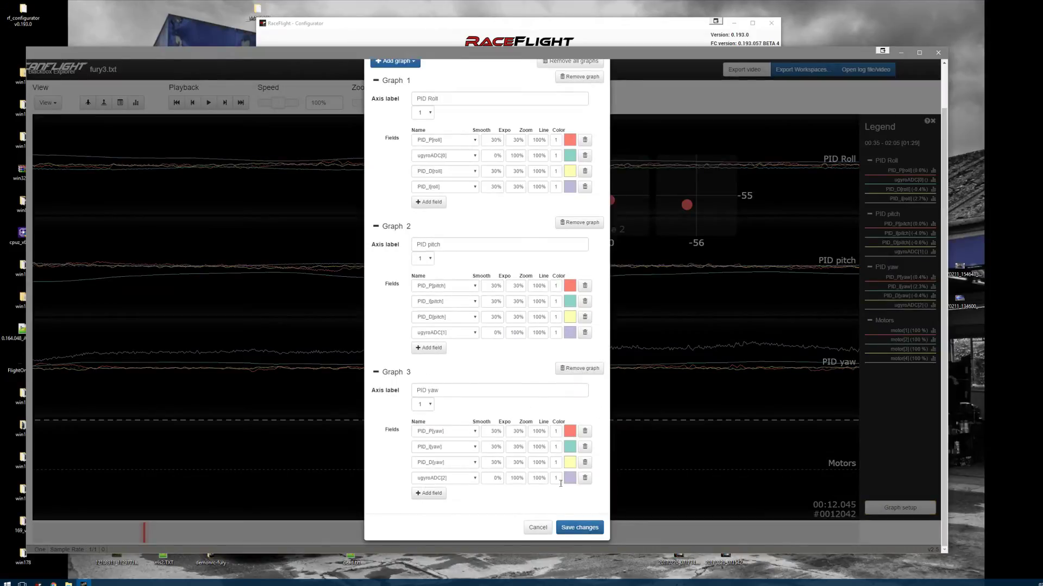
Save the graph removal and resume playback of the log
left_click(577, 527)
scroll(633, 405, "down", 10)
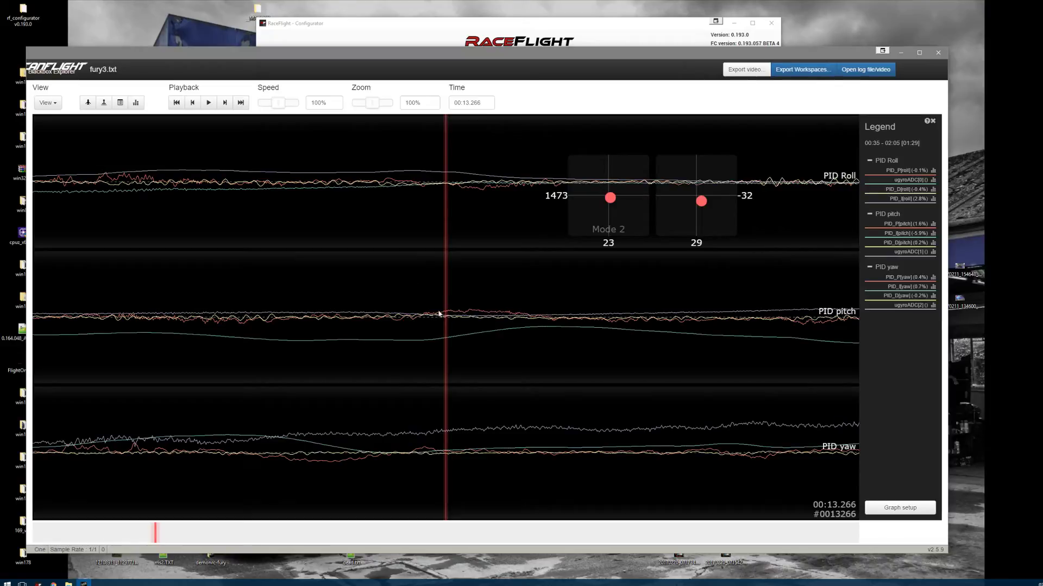
key("space")
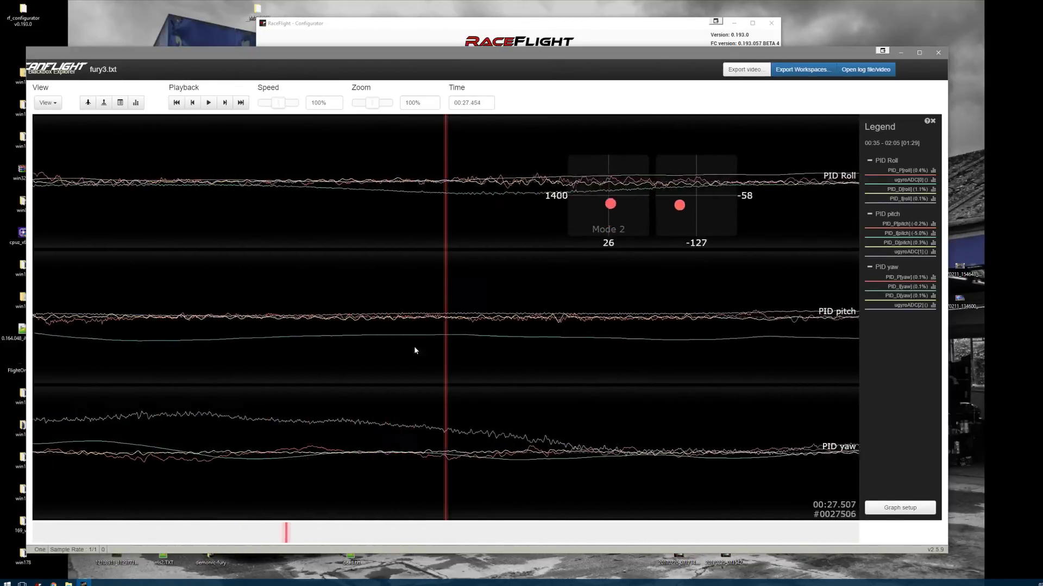
Close Betaflight Blackbox Explorer, launch Cleanflight Blackbox Explorer, and load fury3.txt from the Desktop
left_click(937, 52)
left_click(304, 348)
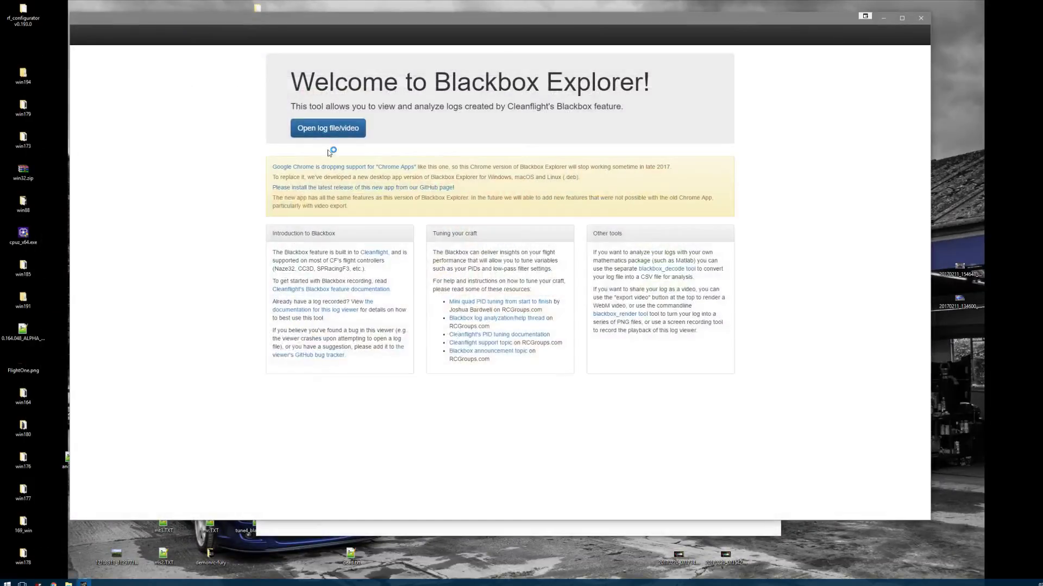
left_click(339, 136)
scroll(557, 211, "down", 3)
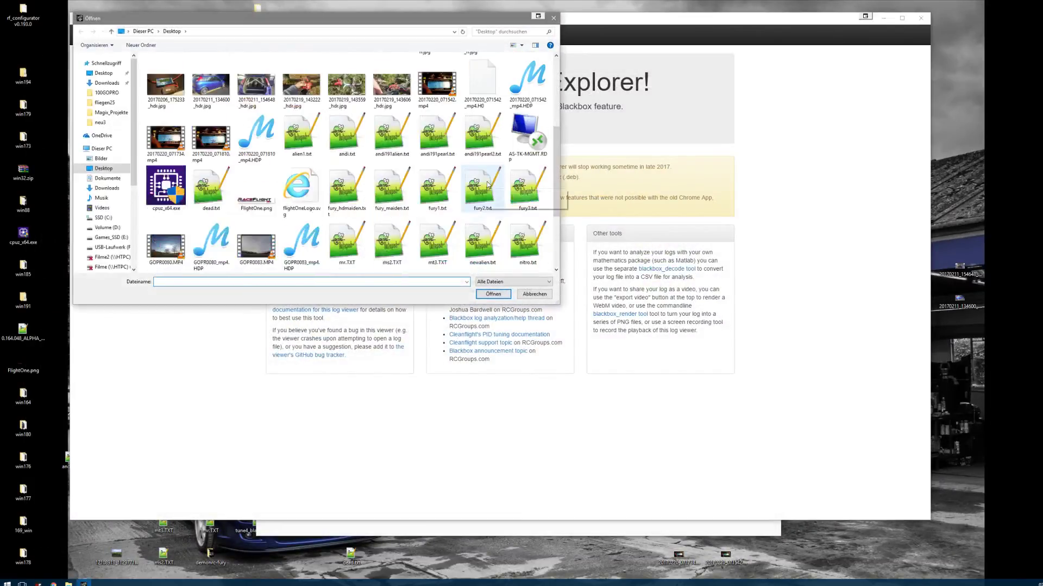
double_click(524, 190)
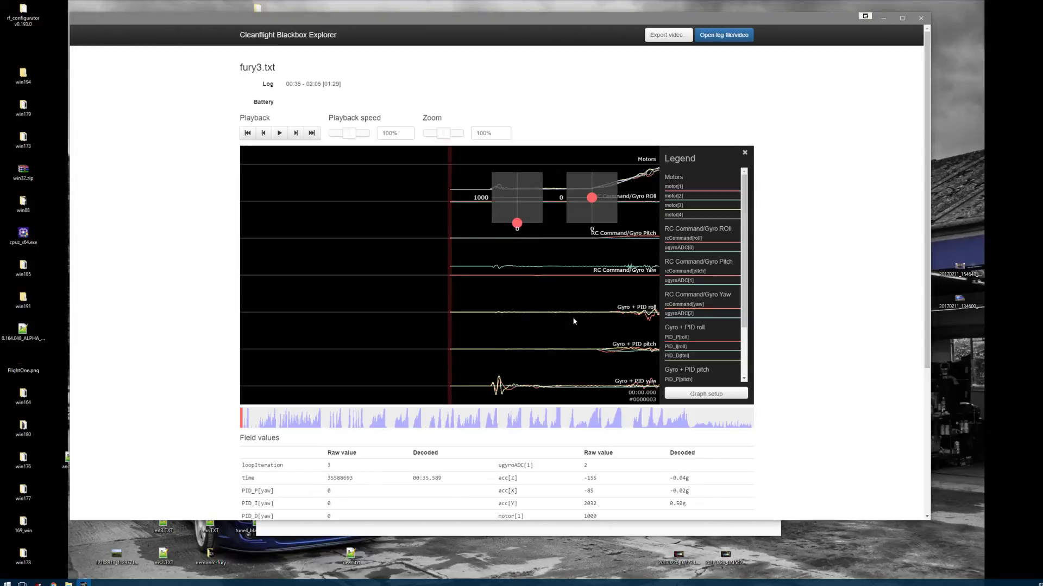
Advance fury3.txt to 00:04.653 and review the Motors, RC Command/Gyro and Gyro + PID graphs
left_click_drag(573, 322, 487, 327)
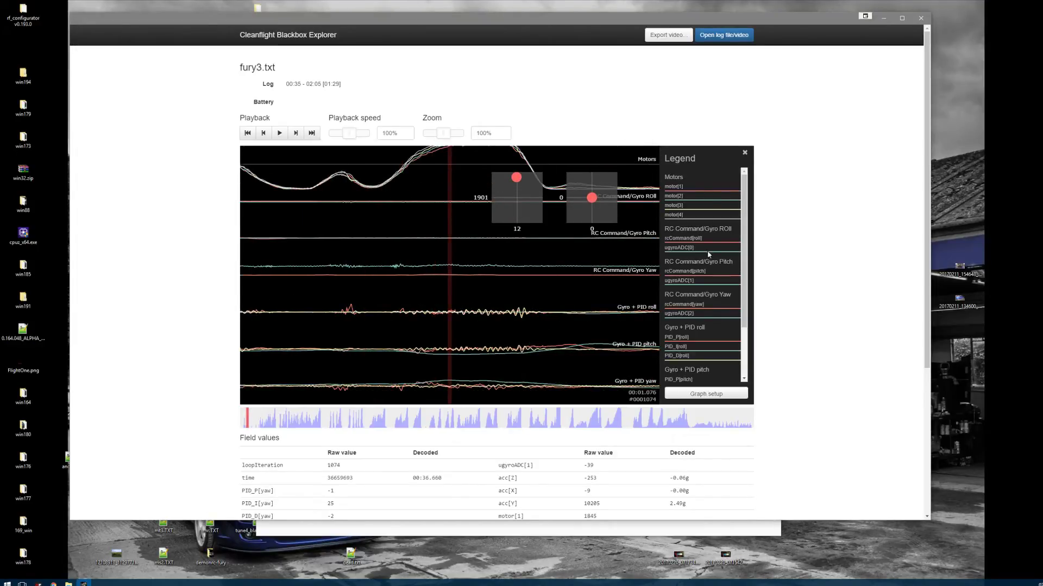
scroll(649, 301, "down", 3)
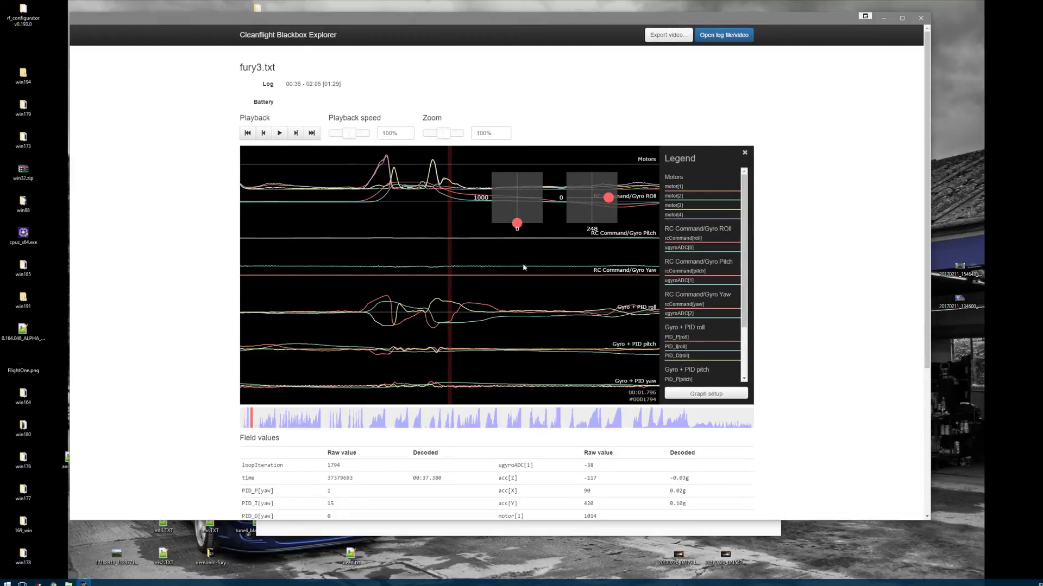
scroll(627, 239, "down", 1)
left_click_drag(683, 215, 386, 287)
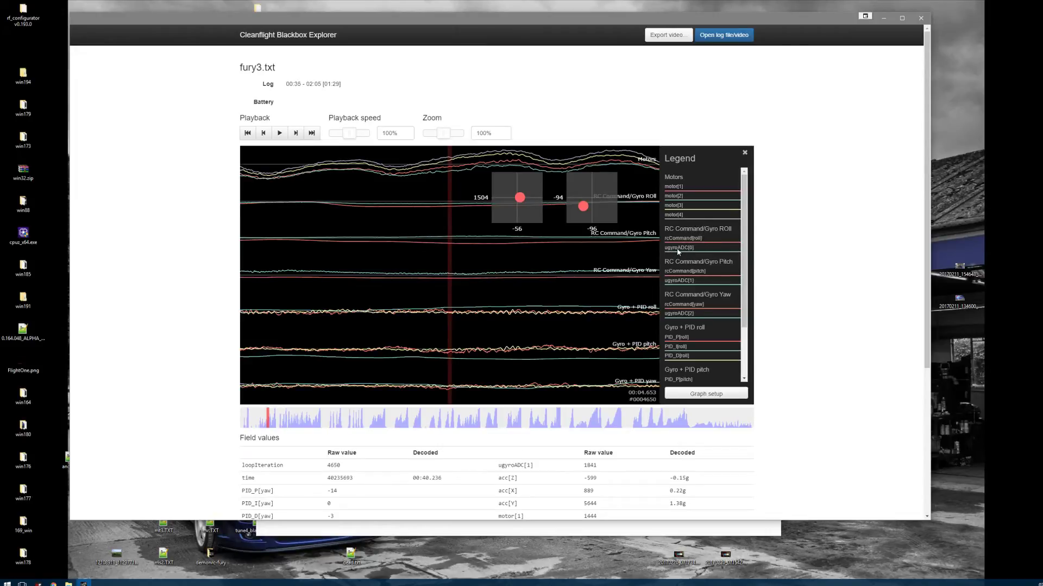
scroll(687, 295, "down", 6)
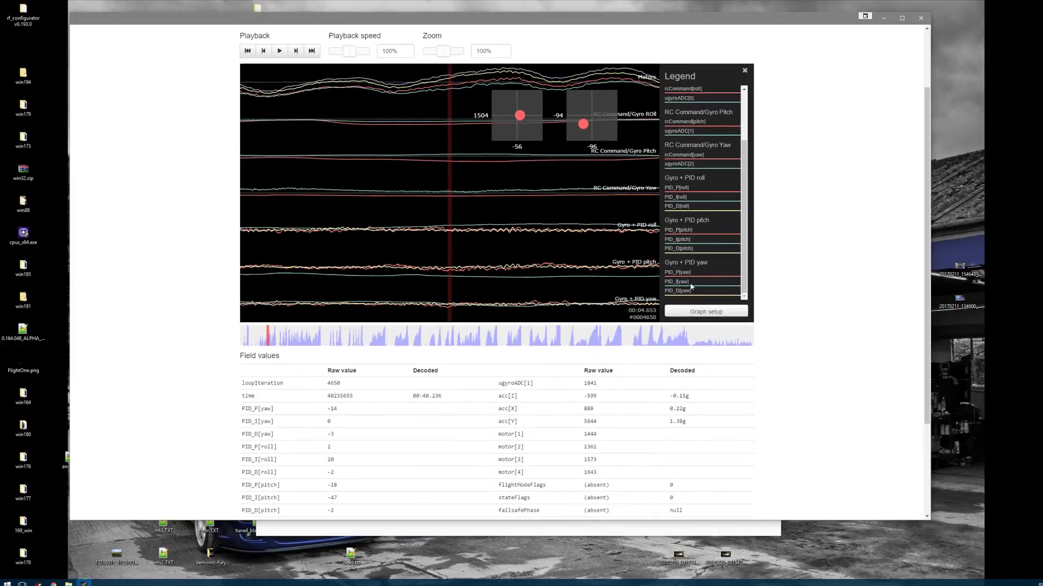
scroll(543, 261, "up", 3)
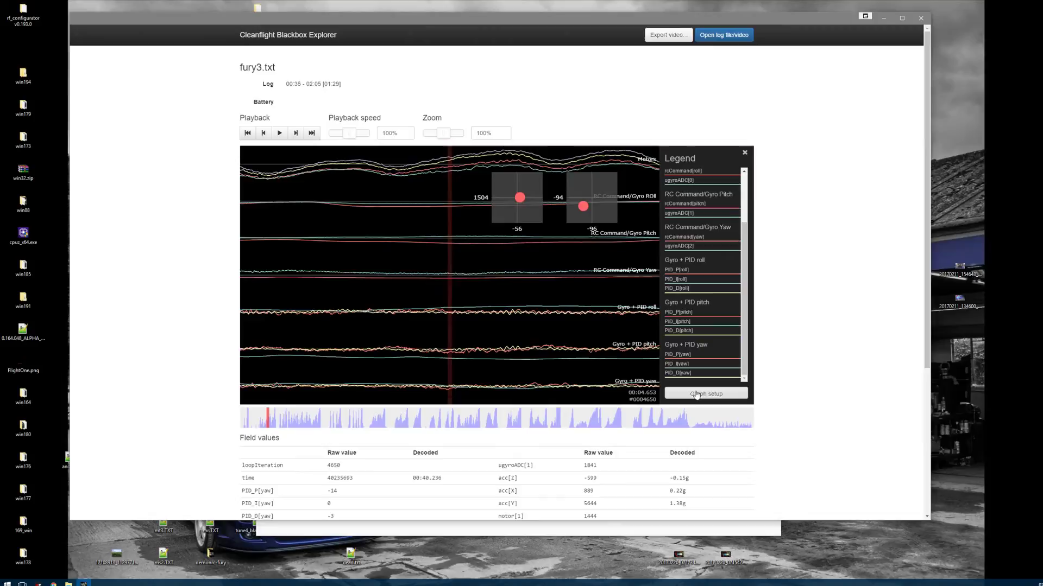
left_click(695, 393)
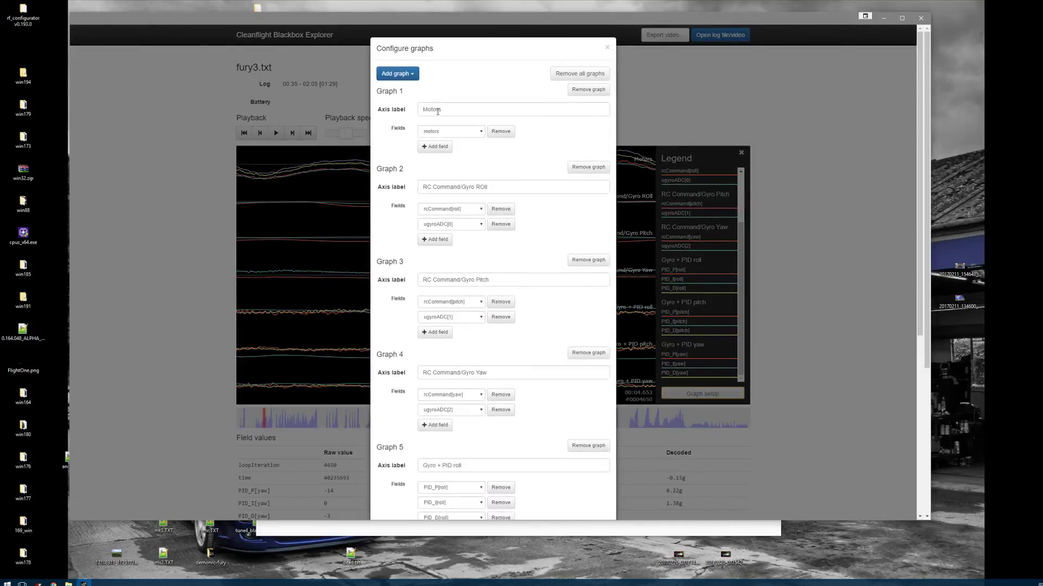
left_click(460, 187)
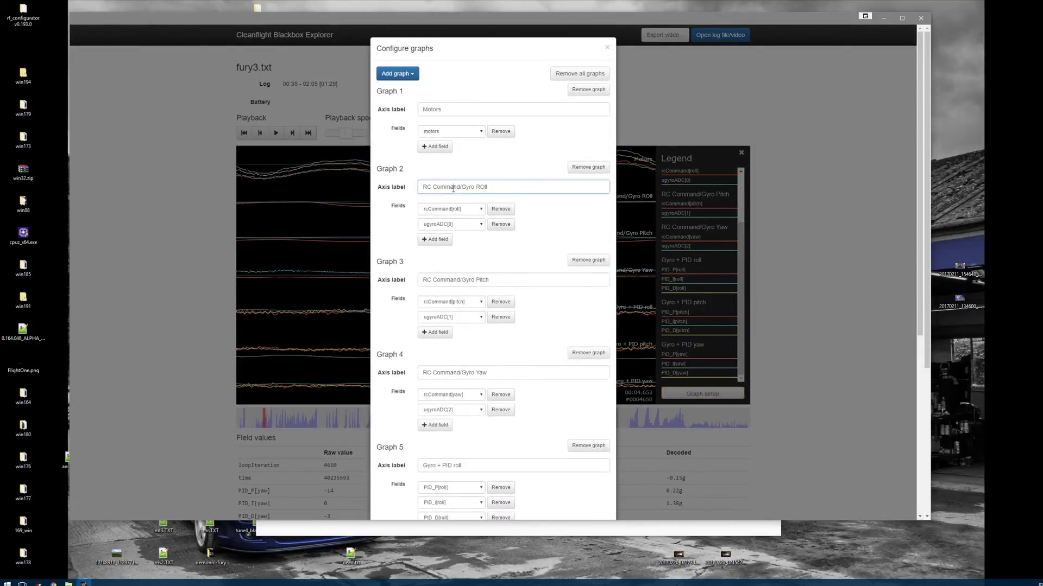
triple_click(503, 280)
triple_click(502, 371)
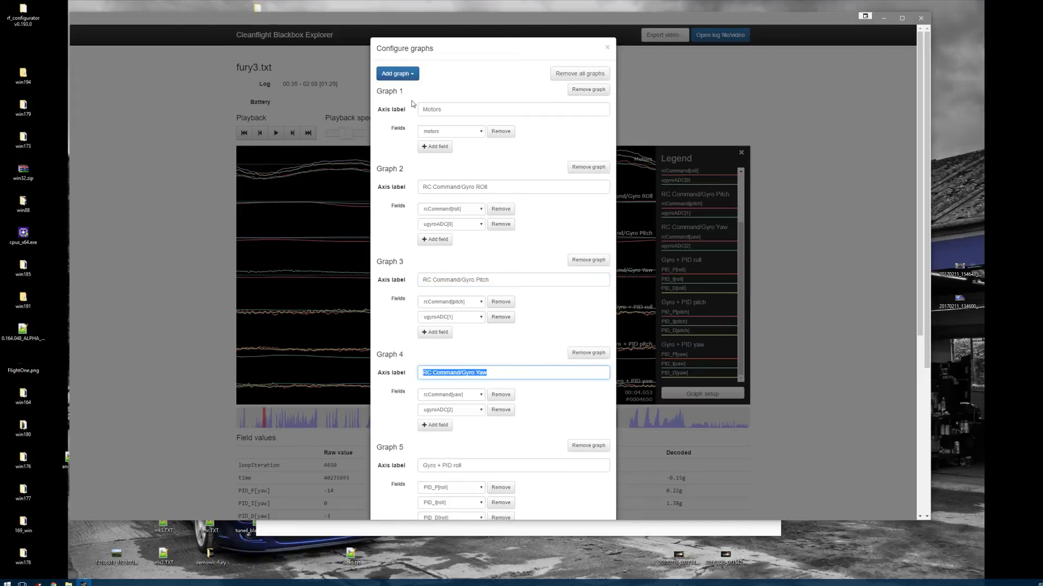
left_click(397, 73)
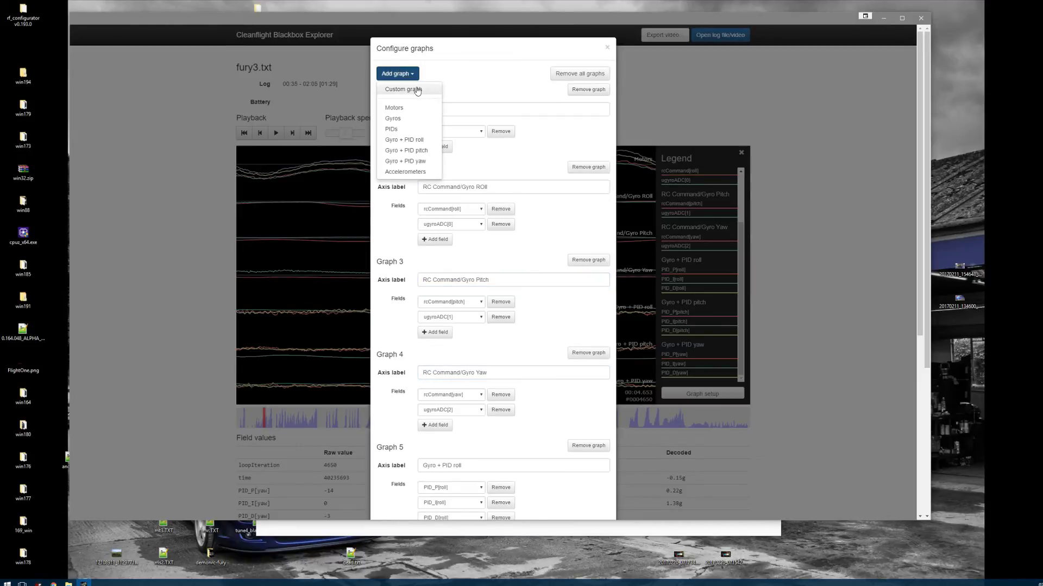
left_click(403, 89)
scroll(481, 326, "down", 7)
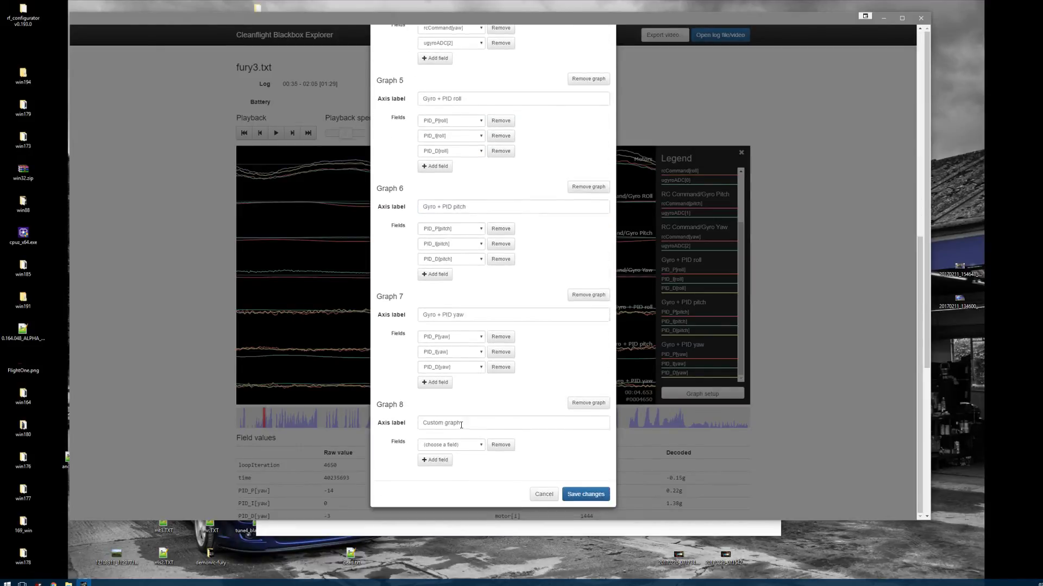
triple_click(461, 424)
left_click(461, 447)
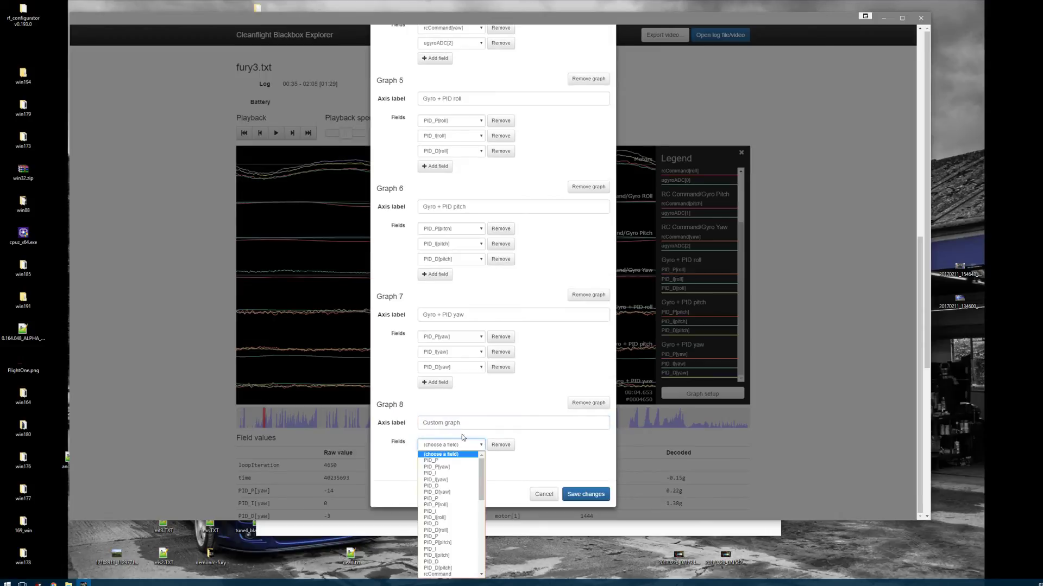
left_click(441, 455)
left_click(434, 460)
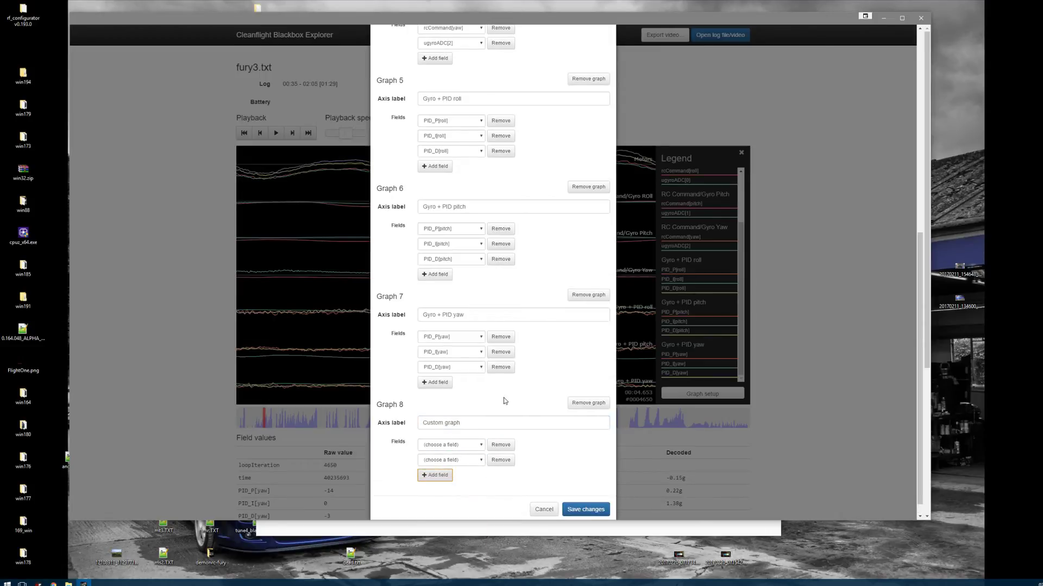
left_click(584, 403)
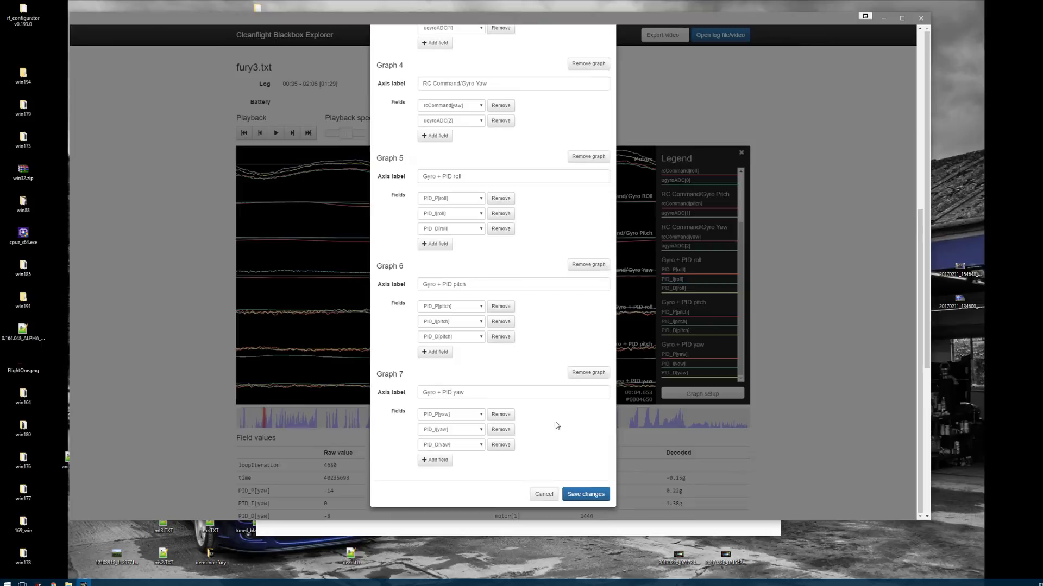
left_click(585, 509)
Step the log forward to 00:20.925 with the wheel and nudge the window down-right
scroll(489, 315, "down", 10)
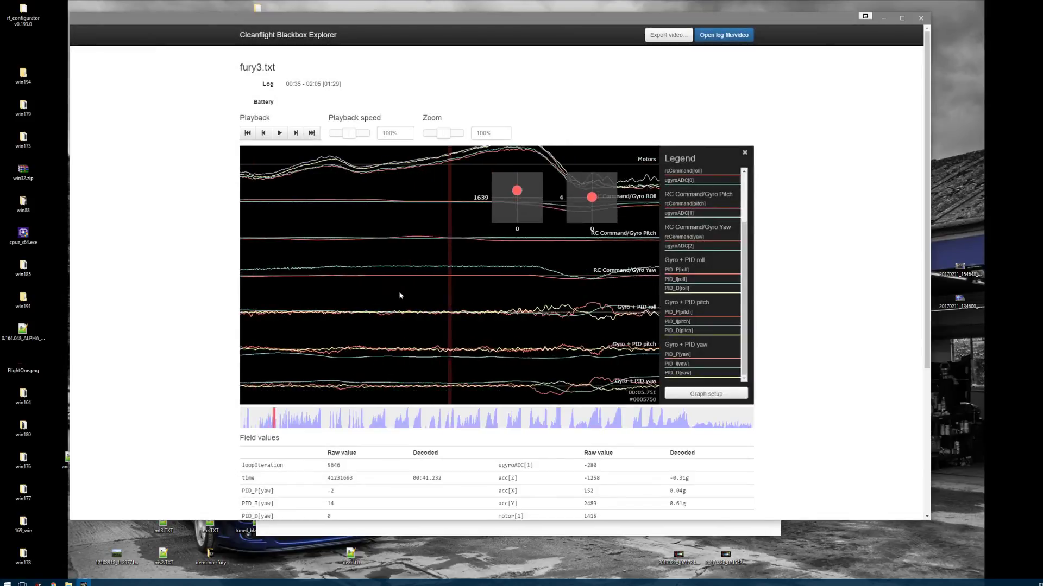
scroll(434, 310, "down", 3)
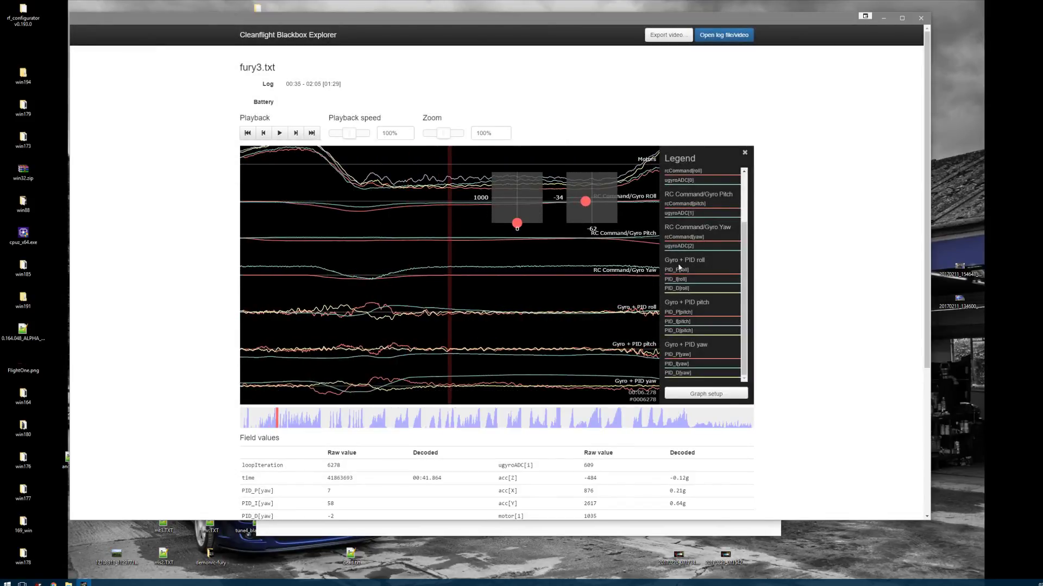
scroll(342, 303, "down", 10)
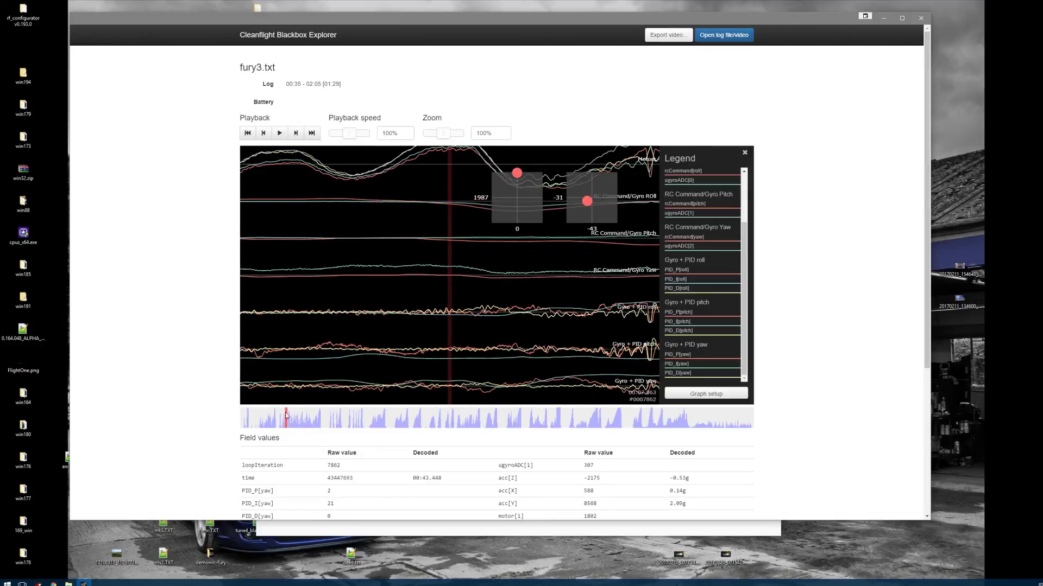
scroll(392, 334, "down", 6)
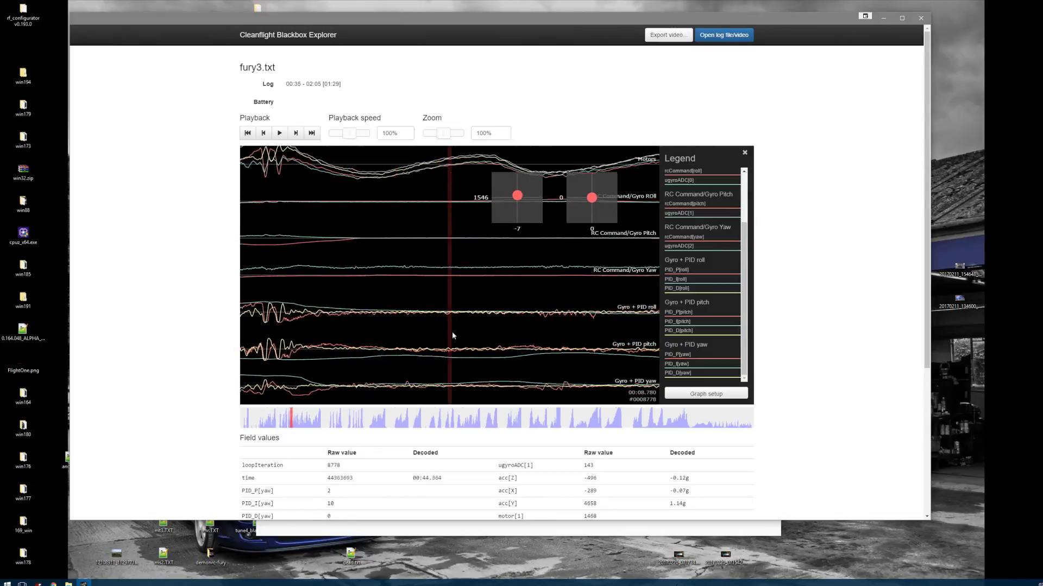
scroll(435, 261, "down", 3)
scroll(489, 179, "down", 11)
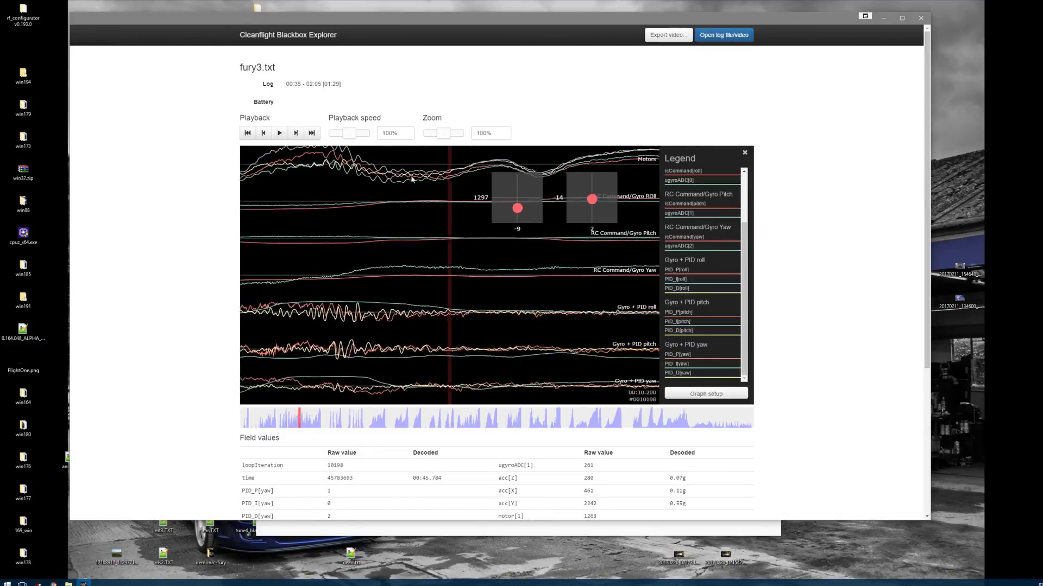
scroll(375, 190, "down", 12)
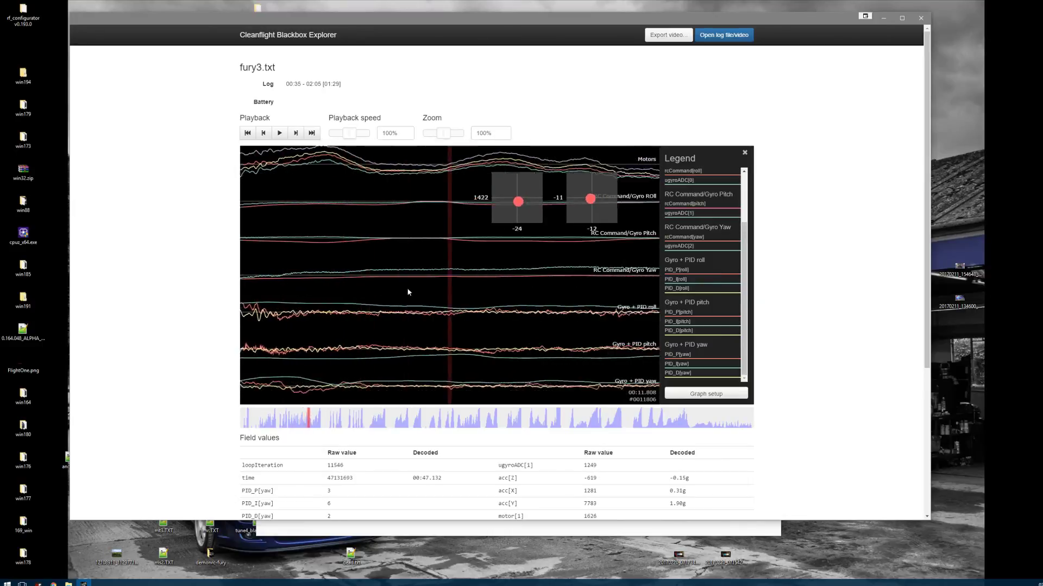
scroll(367, 304, "down", 12)
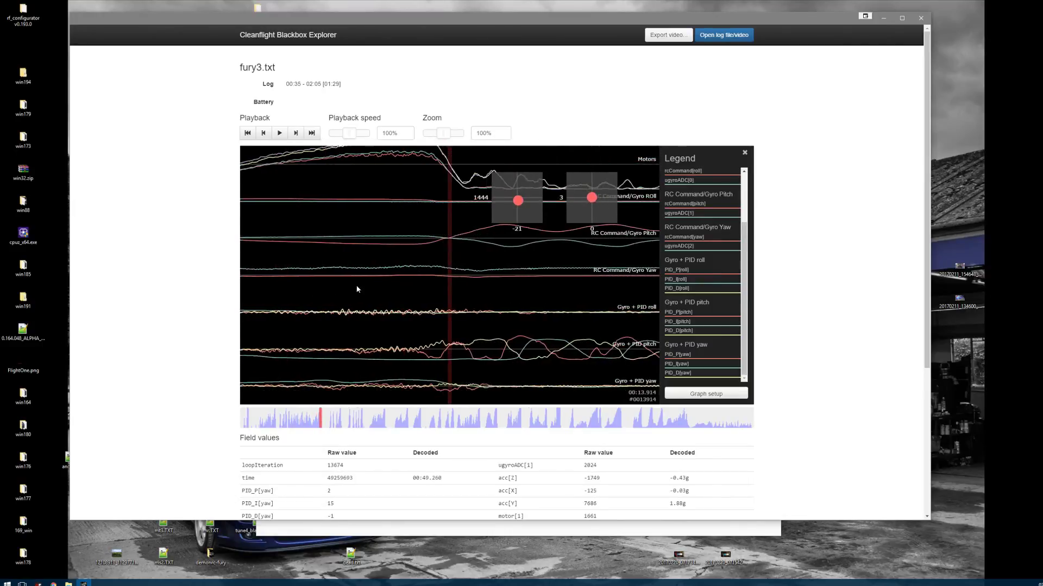
scroll(364, 292, "down", 8)
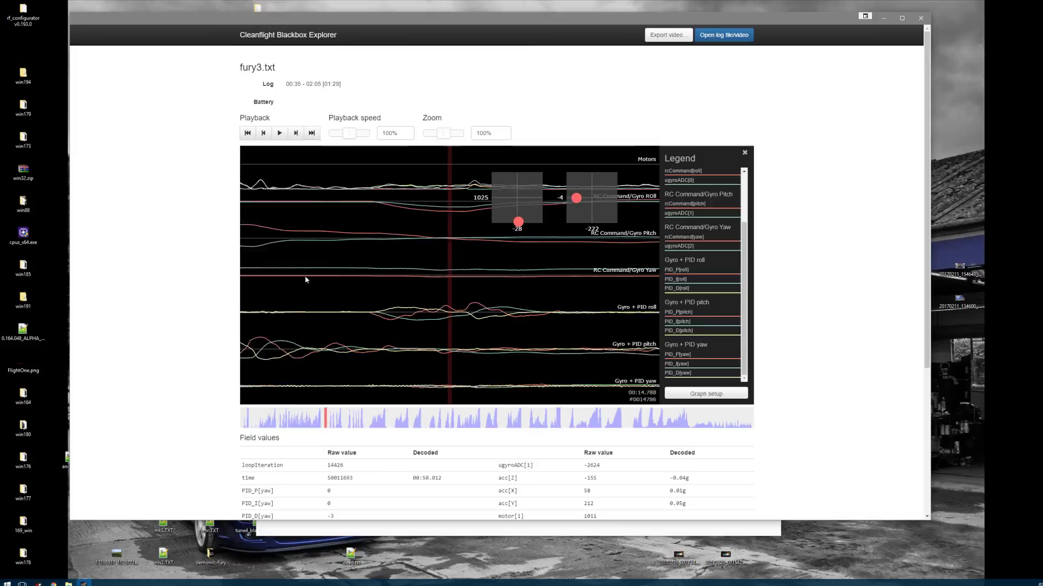
scroll(417, 306, "down", 18)
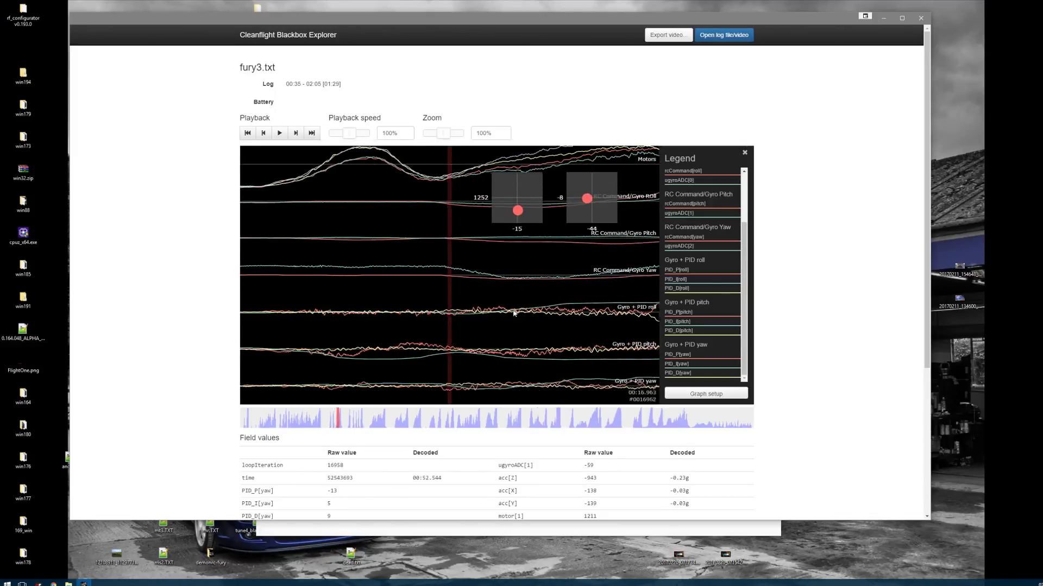
scroll(407, 299, "down", 3)
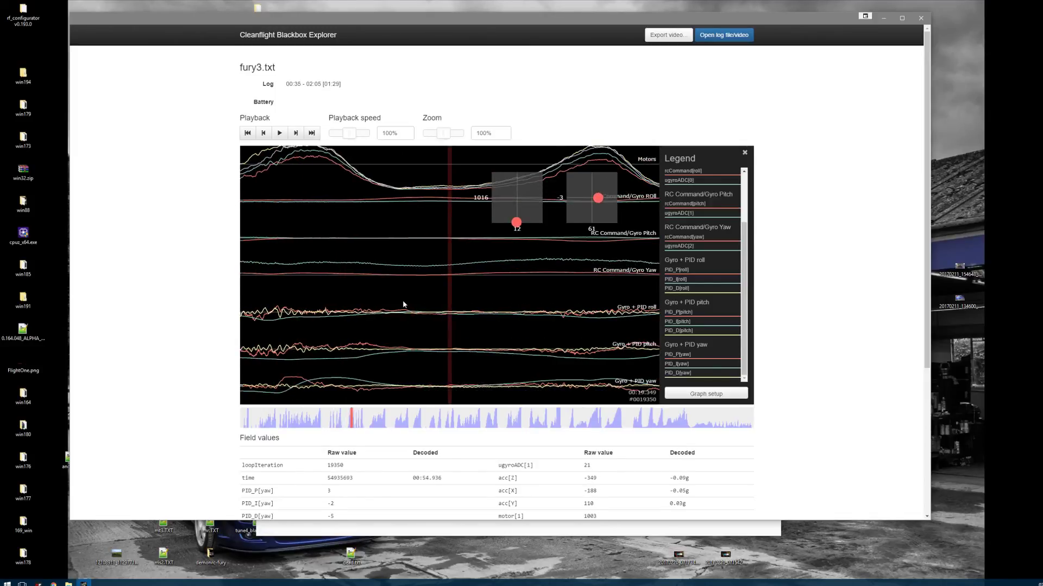
scroll(465, 302, "down", 5)
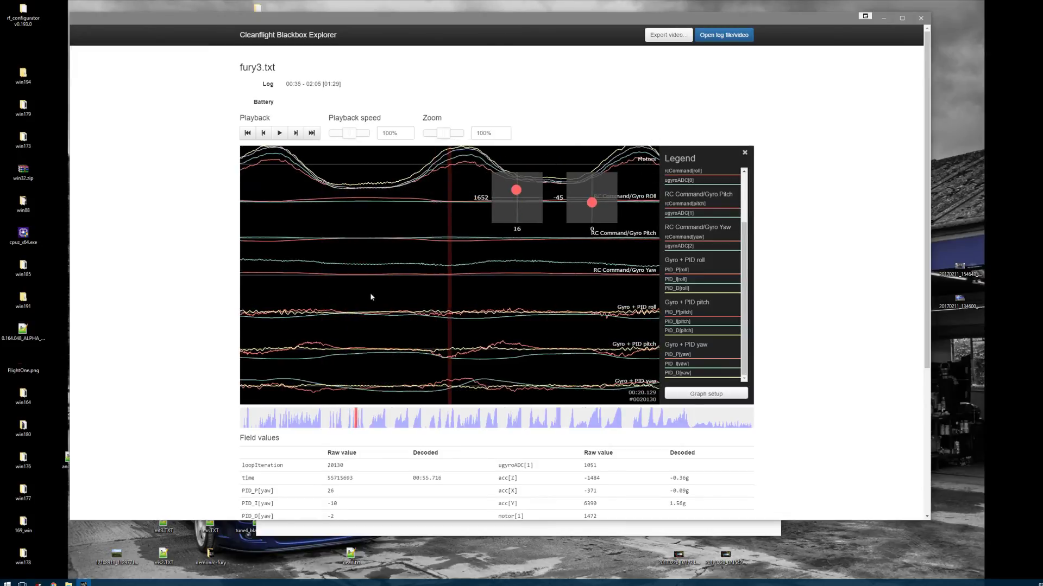
scroll(419, 286, "down", 1)
scroll(416, 287, "up", 1)
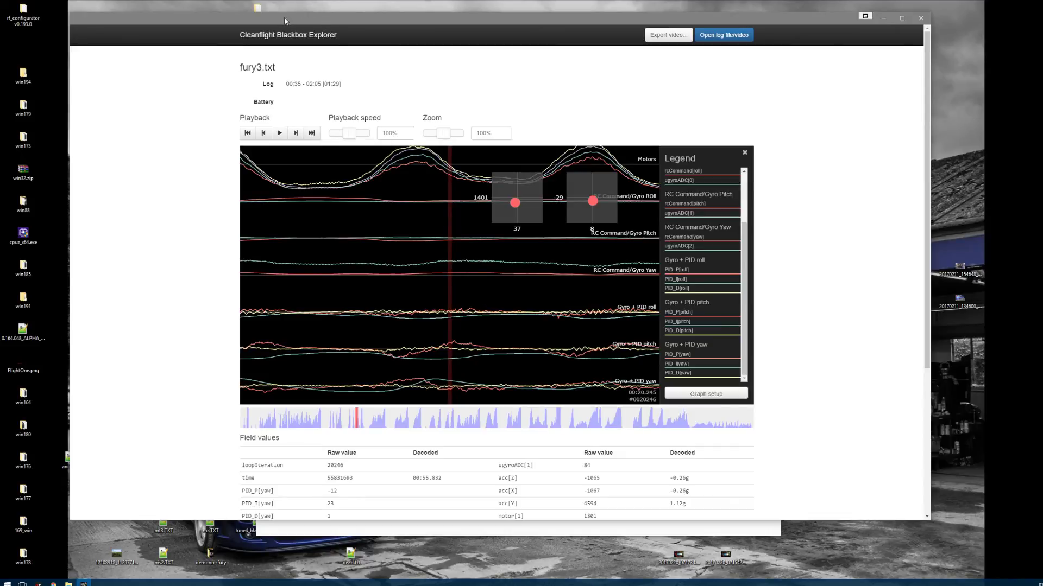
left_click_drag(274, 22, 286, 45)
scroll(521, 342, "down", 8)
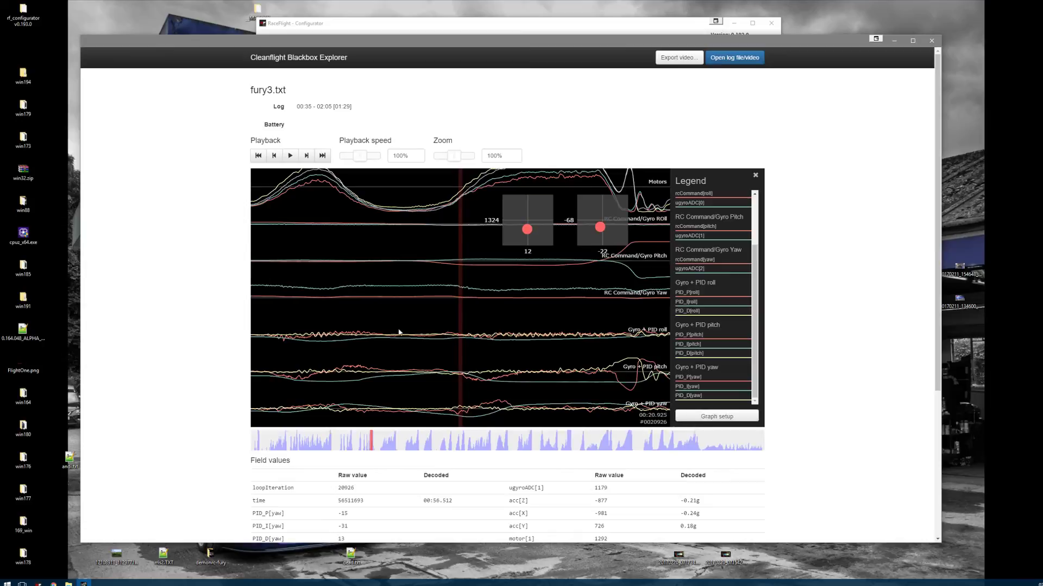
Play and drag the log forward to 00:29.388, frame 29386
scroll(458, 318, "down", 12)
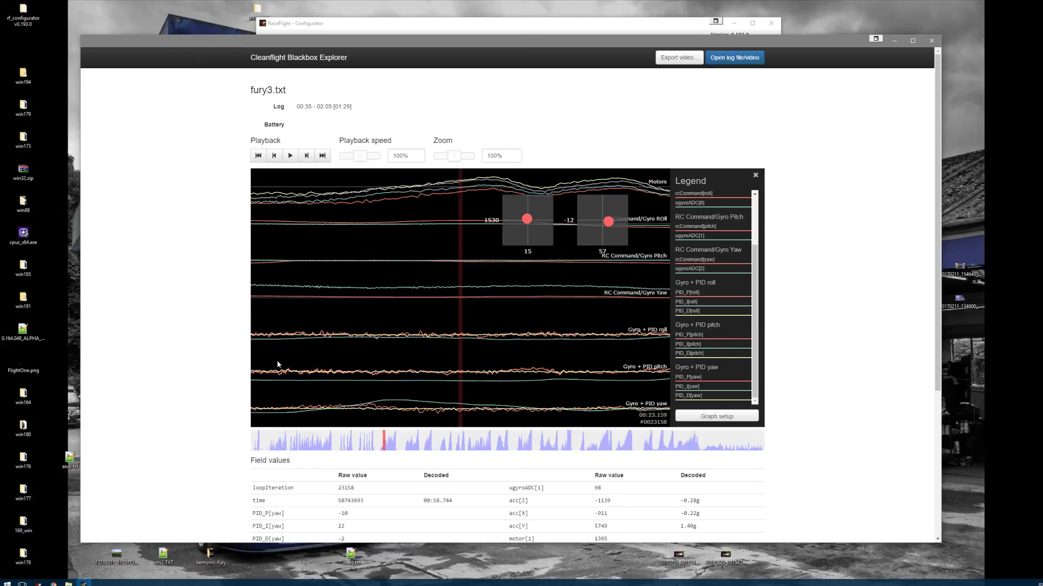
key("space")
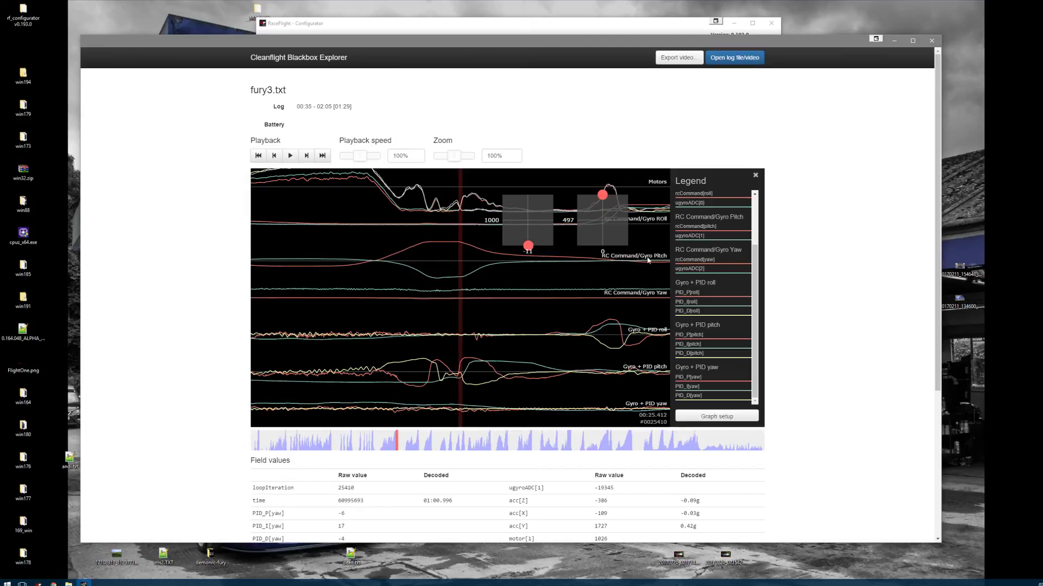
left_click_drag(614, 288, 411, 321)
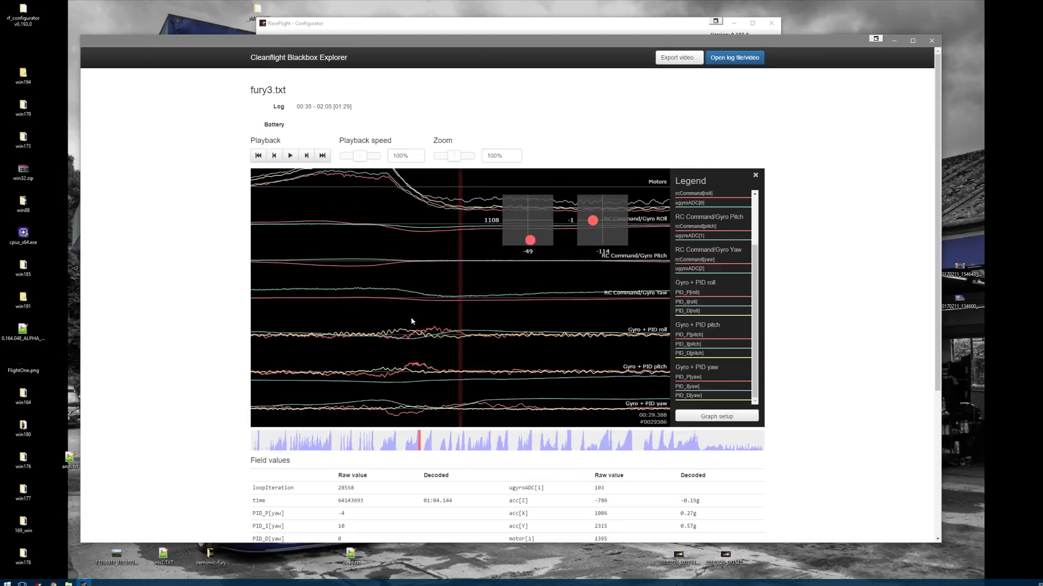